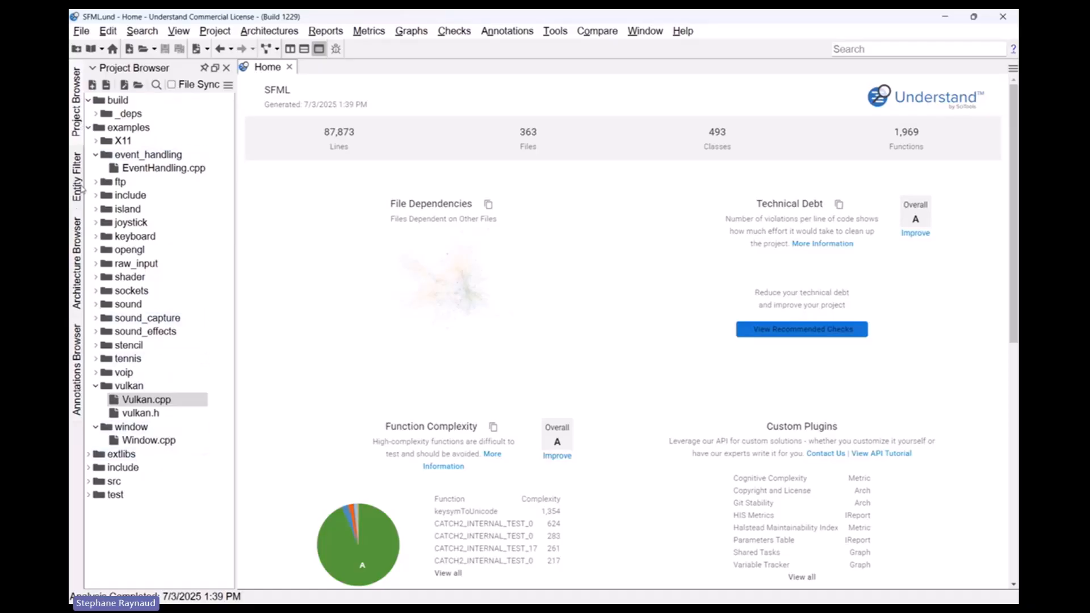
Limit the project's entity list to Classes and browse the classes it contains.
click(77, 177)
click(182, 84)
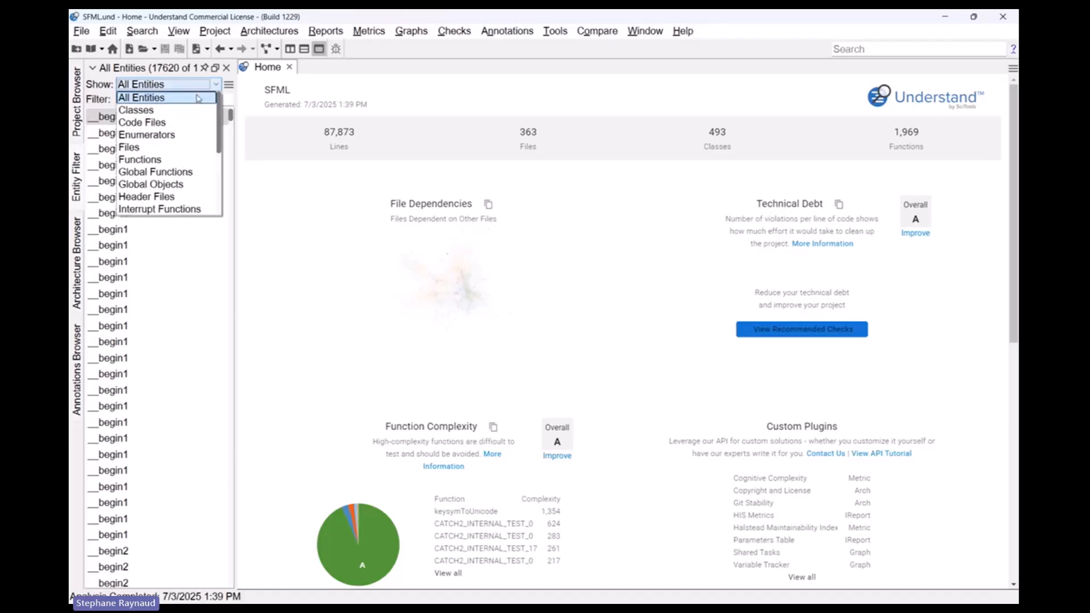
click(188, 110)
scroll(170, 227, down, 8)
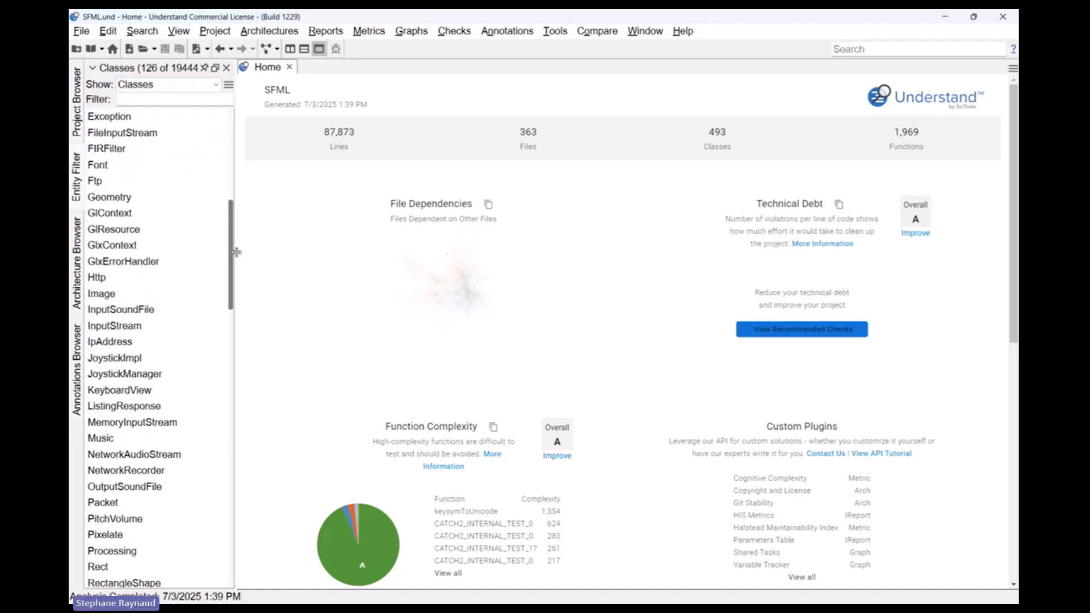
Open CodeCheck and review the checks included in the DEMO MISRA C++ 2023 configuration.
click(453, 32)
click(471, 67)
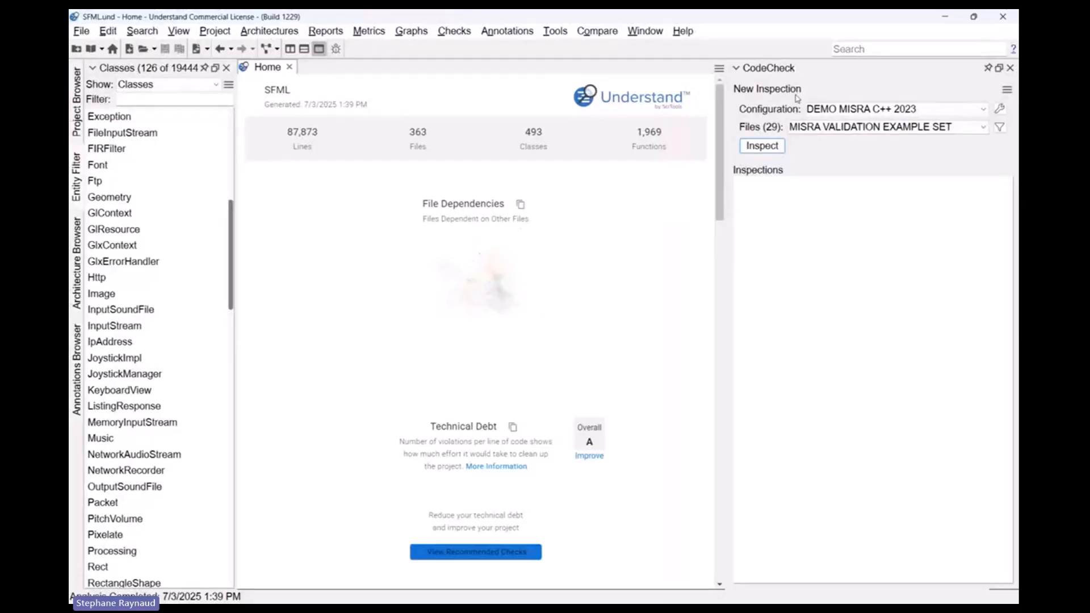
click(1001, 112)
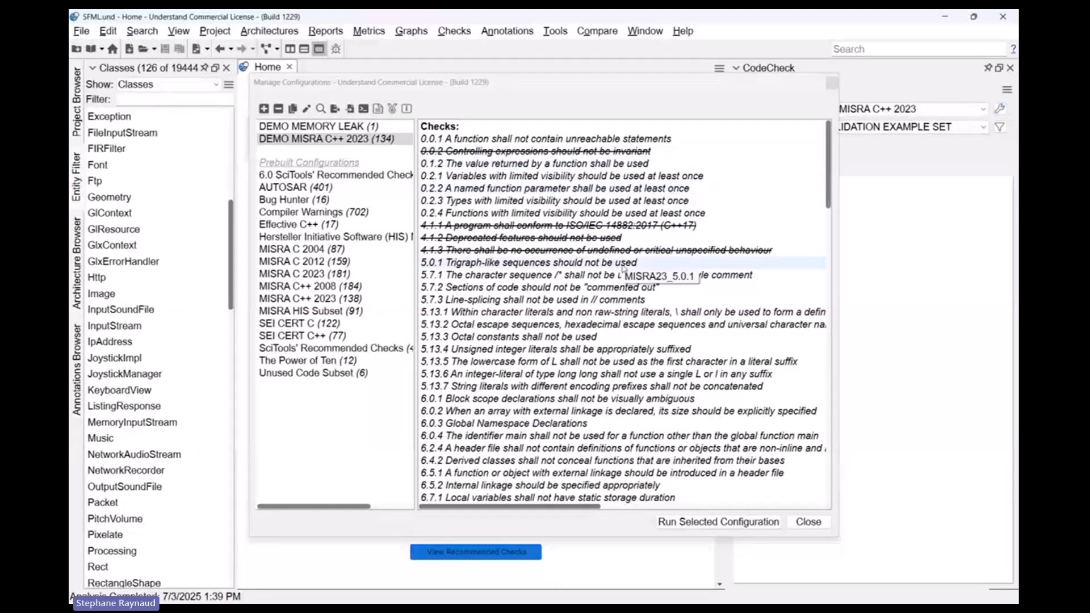
scroll(622, 266, down, 10)
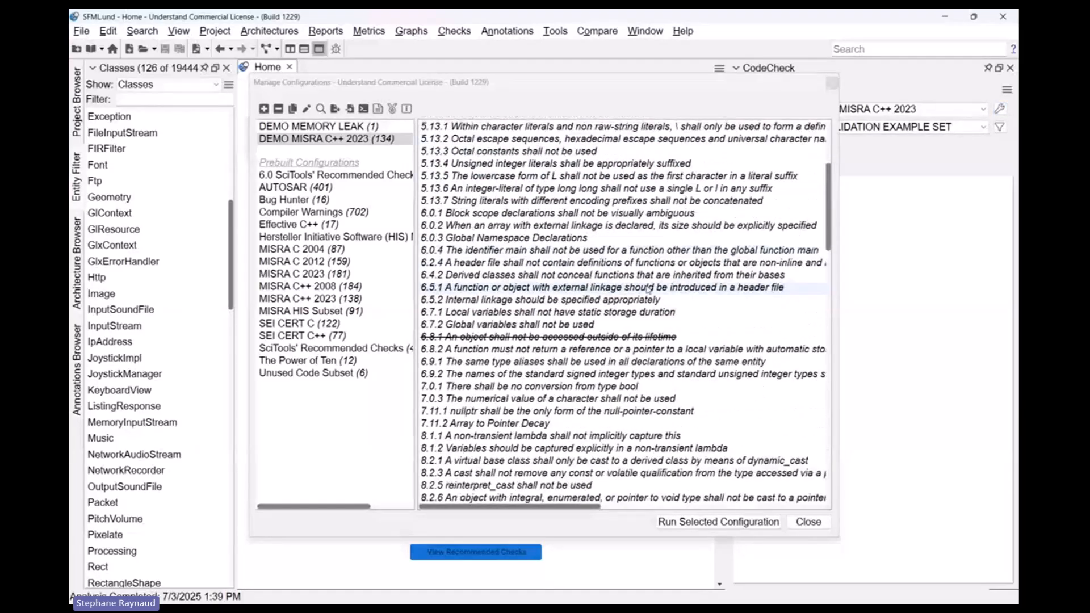
scroll(647, 290, up, 10)
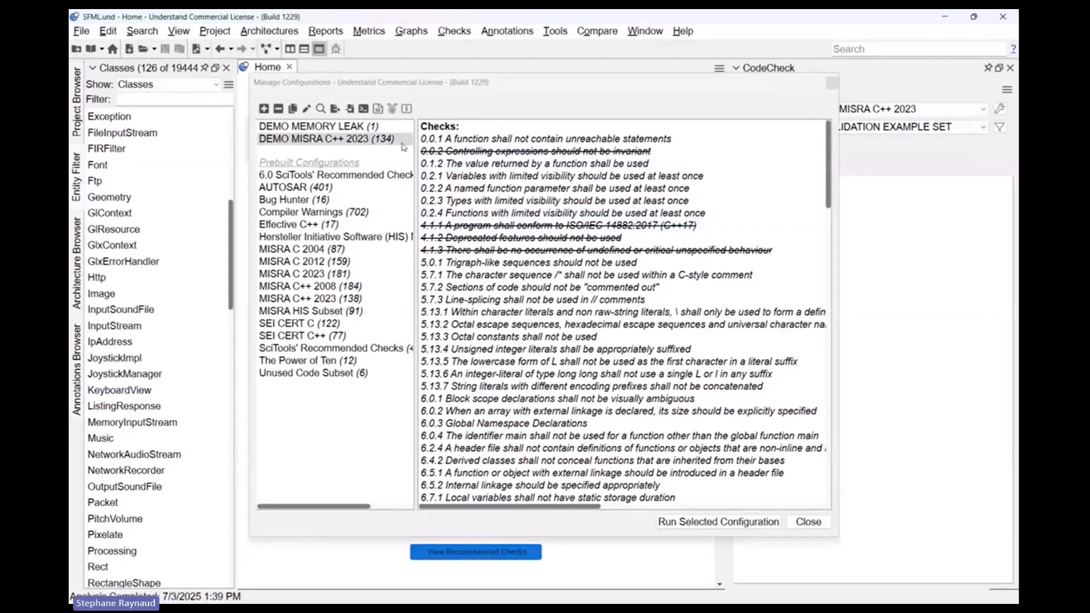
Open the DEMO MISRA C++ 2023 configuration for editing and view the details of the switch-clauses and first "consume" parameters checks.
click(368, 142)
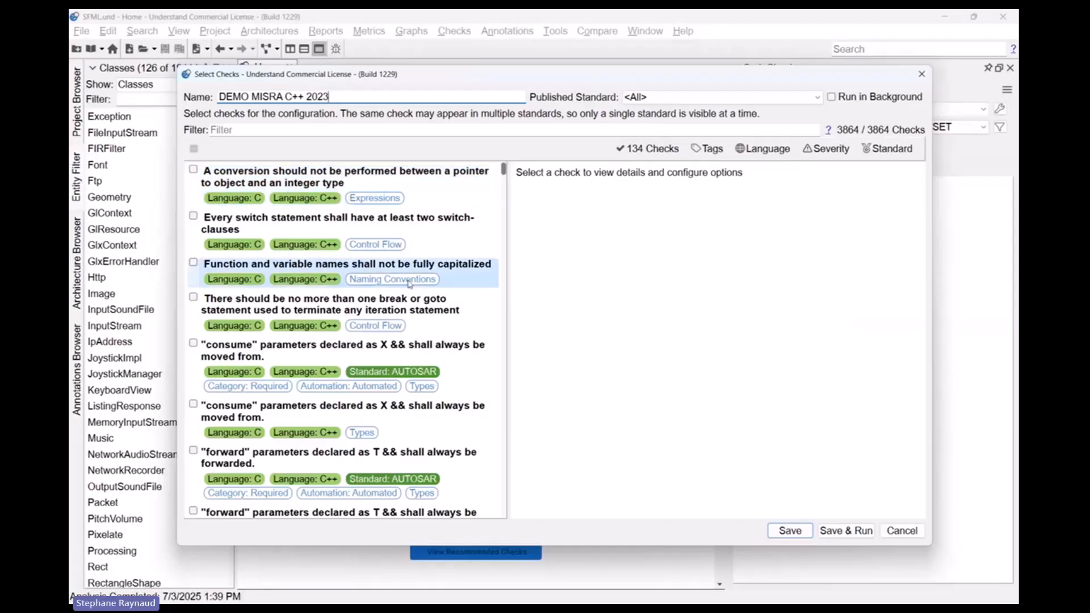
click(359, 226)
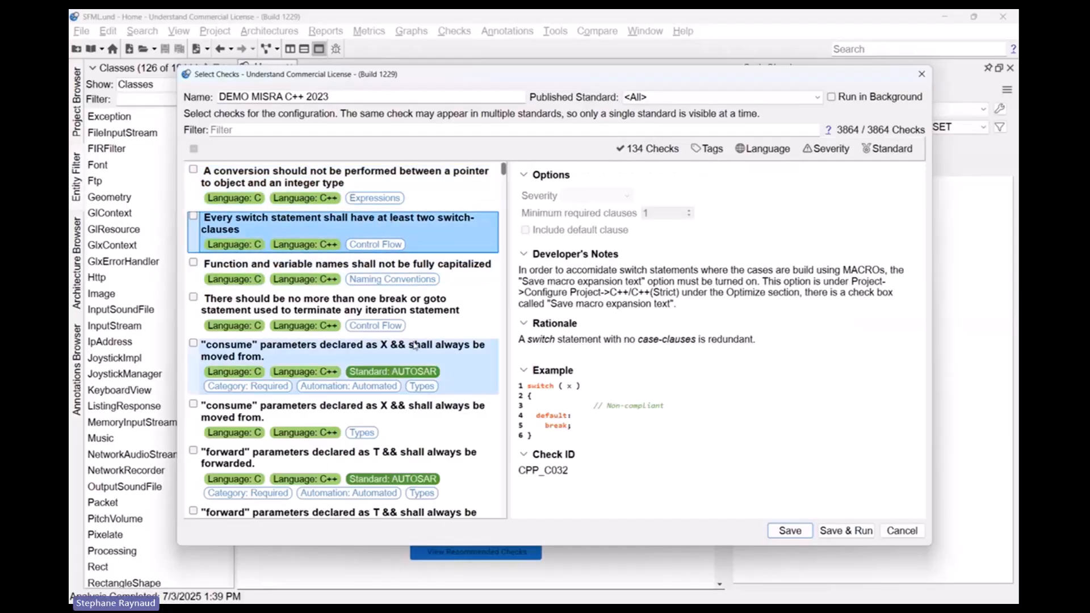
click(432, 346)
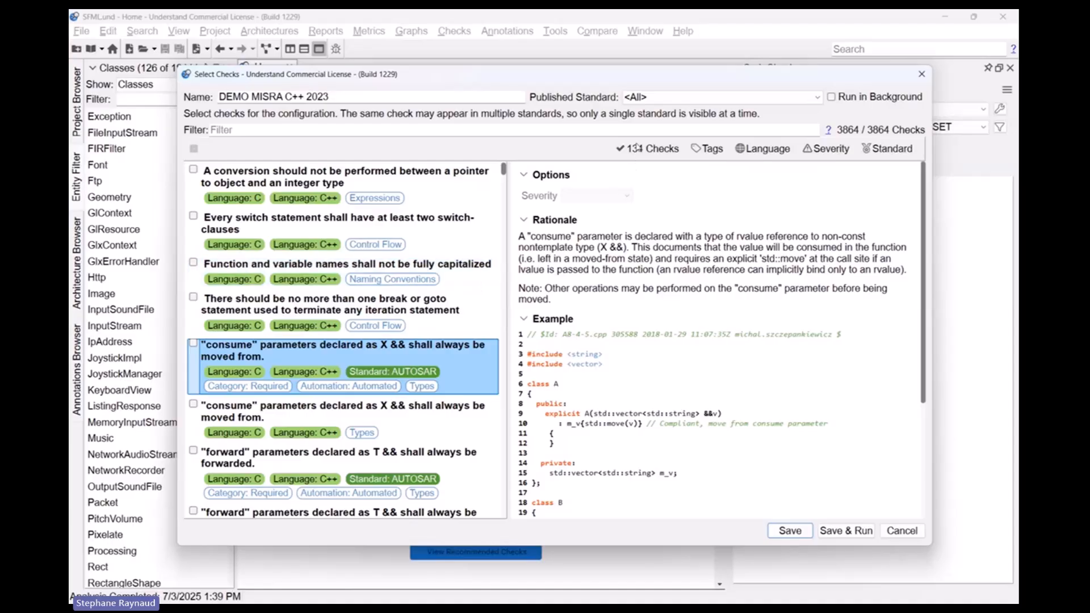
Restrict the available checks to the MISRA C++ 2023 published standard and look through its rules.
click(669, 97)
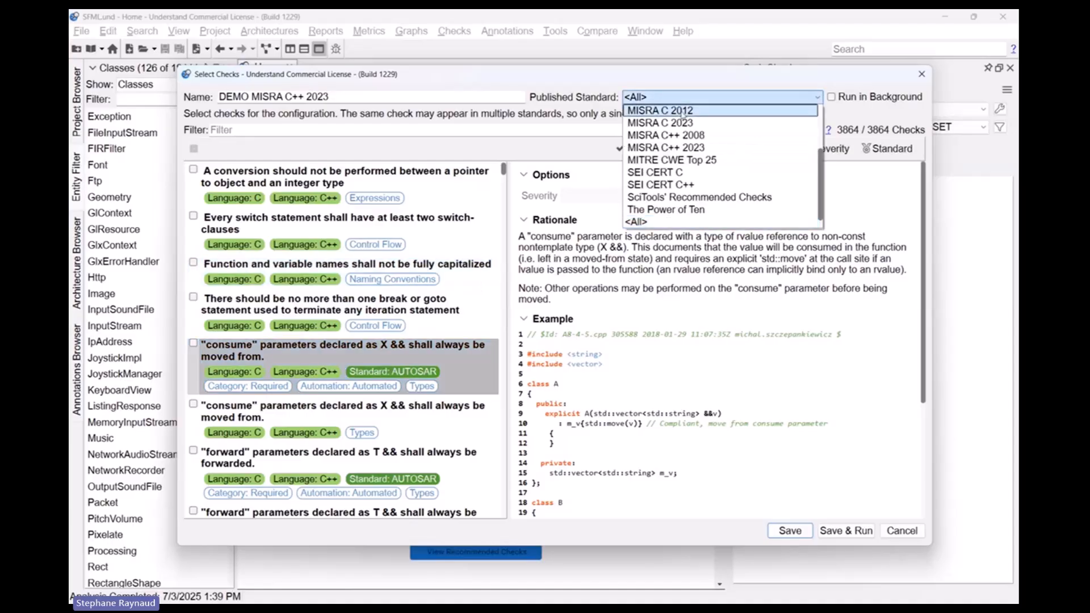
click(665, 147)
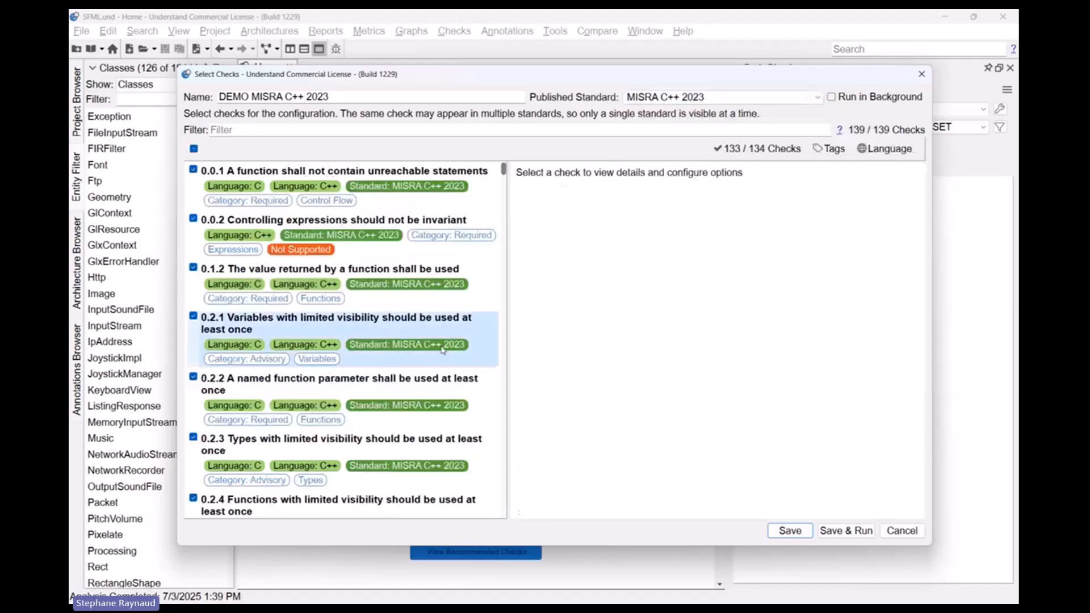
scroll(506, 194, down, 3)
drag(504, 194, 516, 236)
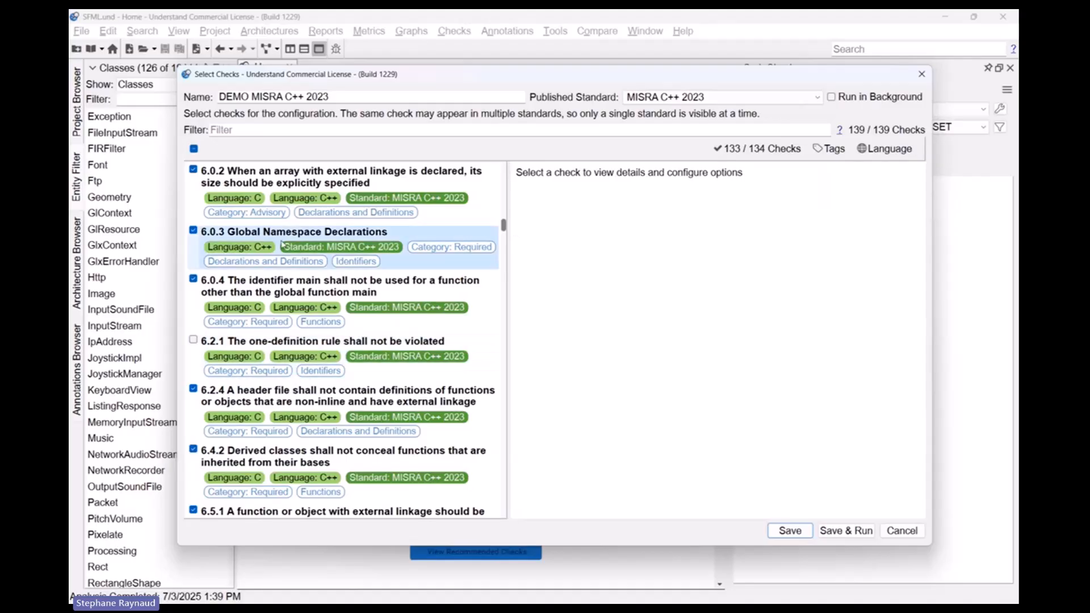
Filter the MISRA C++ 2023 checks by "unused", then leave the configuration editor and manager without saving.
click(277, 132)
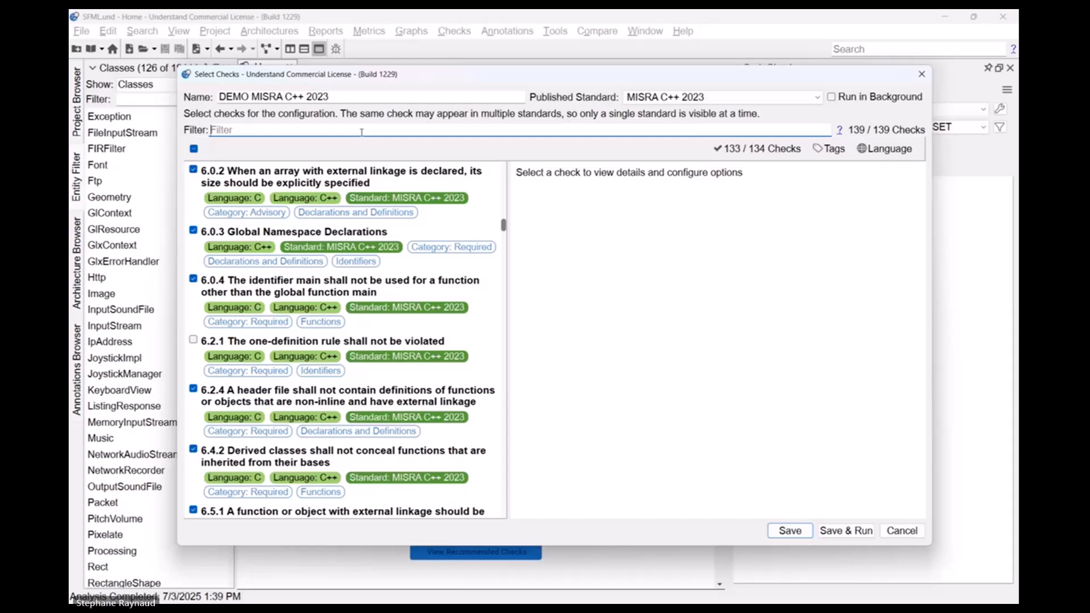
text(6)
key(BackSpace)
text(unused)
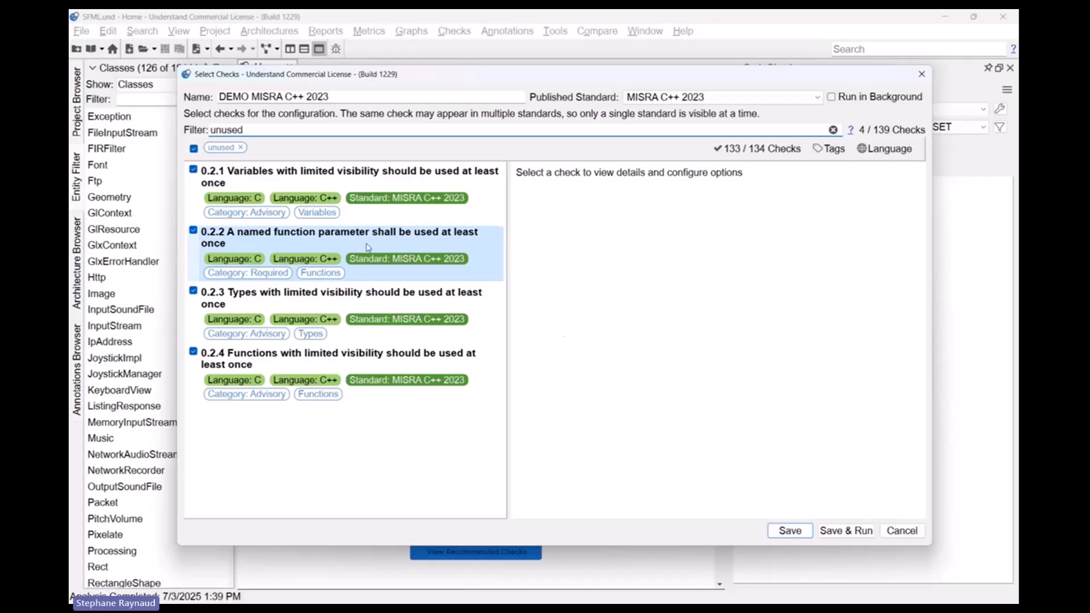
click(911, 532)
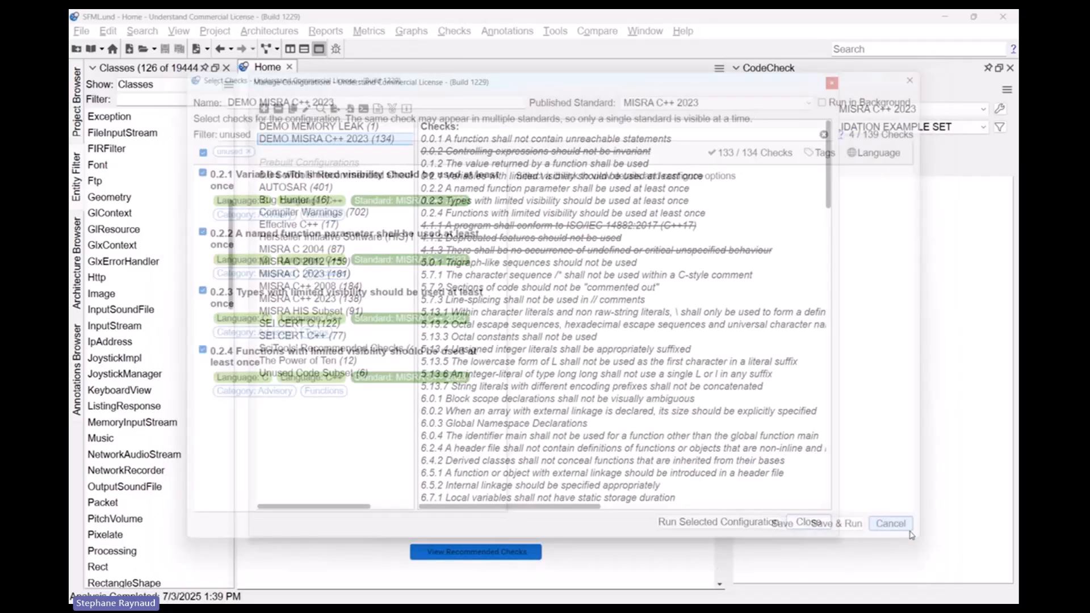
click(815, 522)
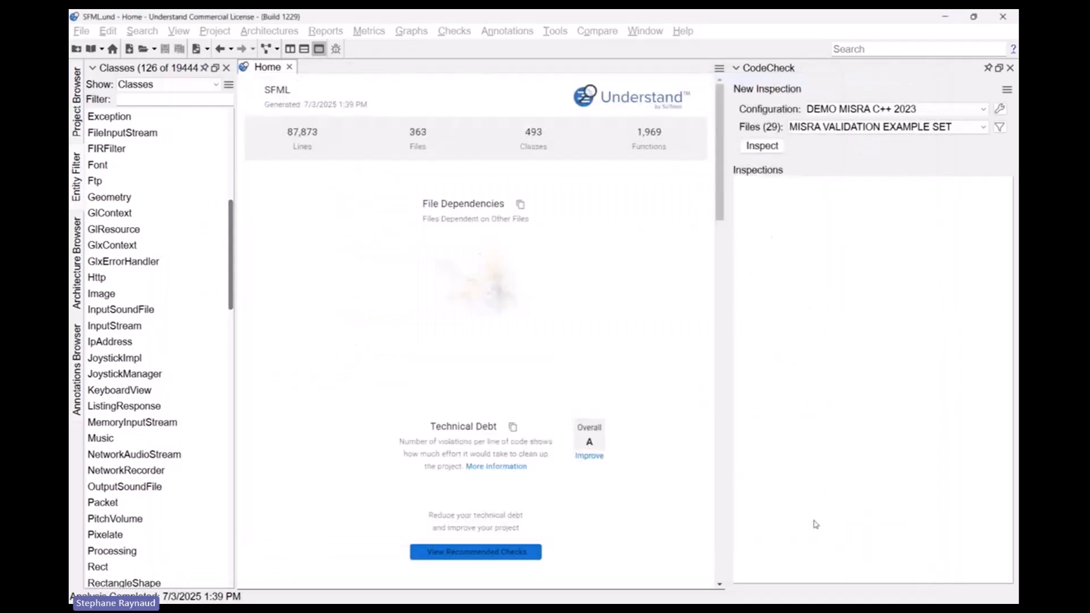
Set the new inspection to the DEMO MISRA C++ 2023 configuration and the MISRA VALIDATION EXAMPLE SET files.
click(894, 110)
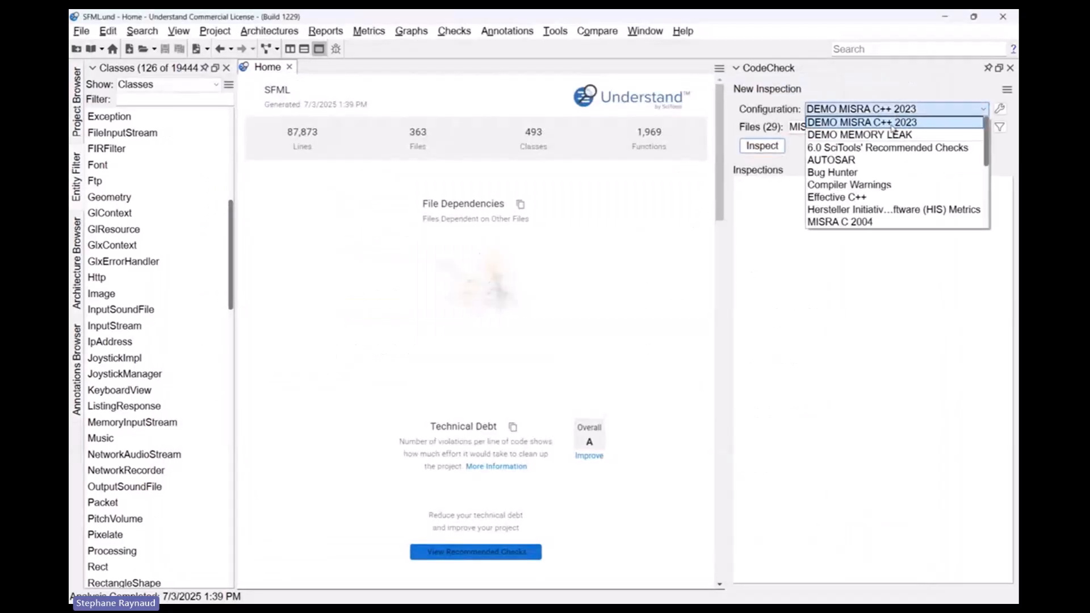
click(893, 123)
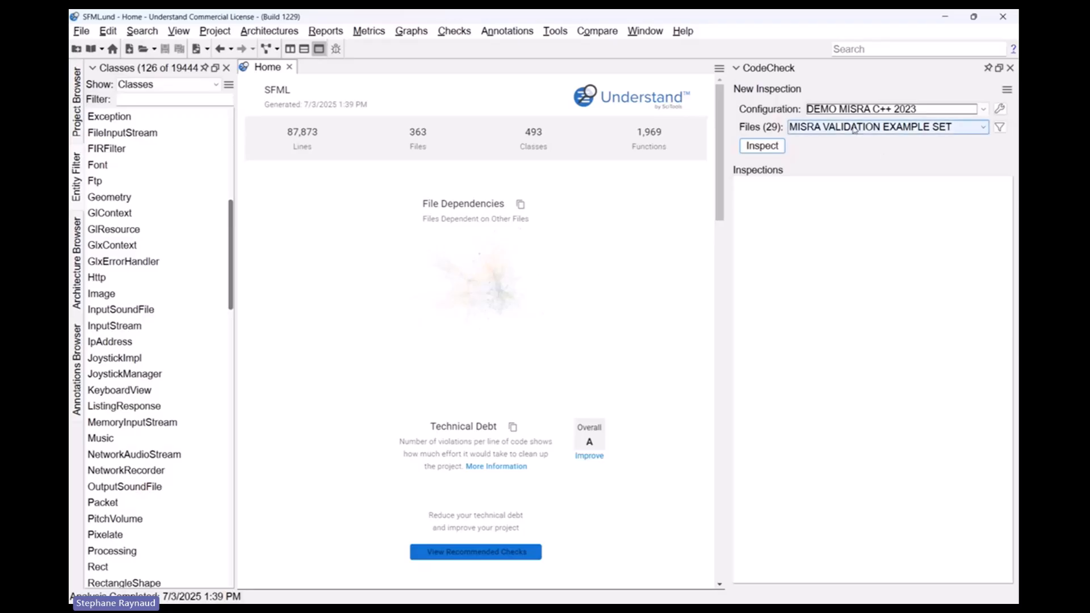
click(968, 128)
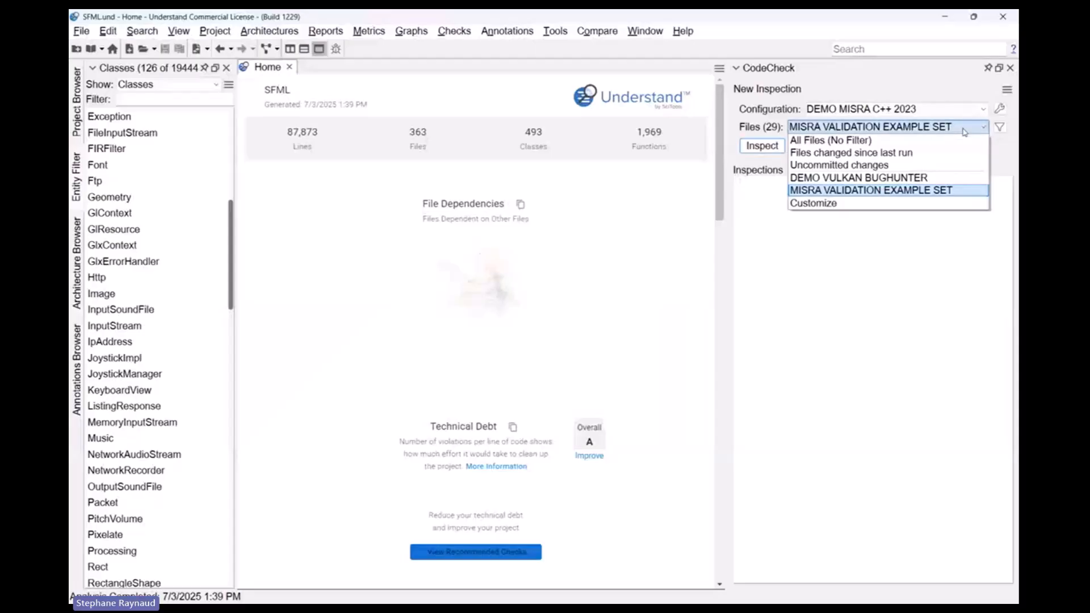
click(939, 192)
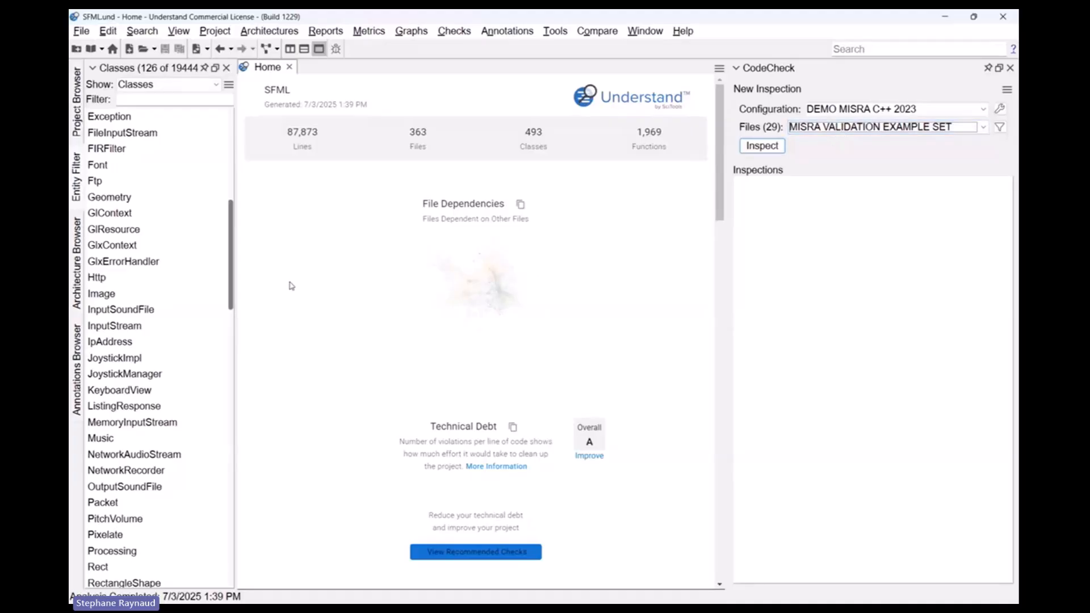
Expand the MISRA VALIDATION EXAMPLE SET architecture to show its example folders, and run the inspection.
click(79, 300)
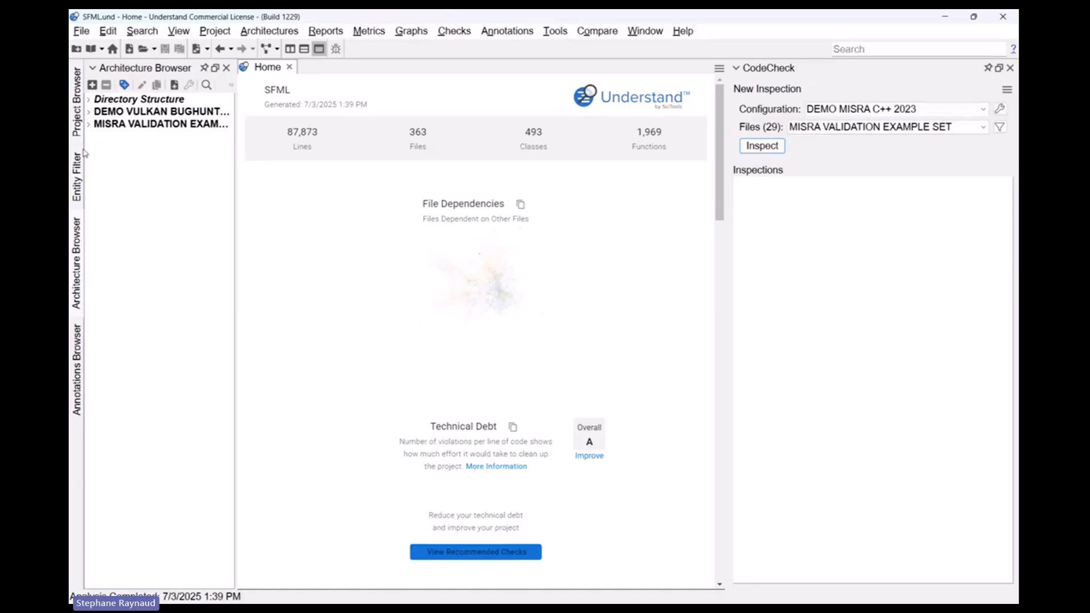
click(88, 123)
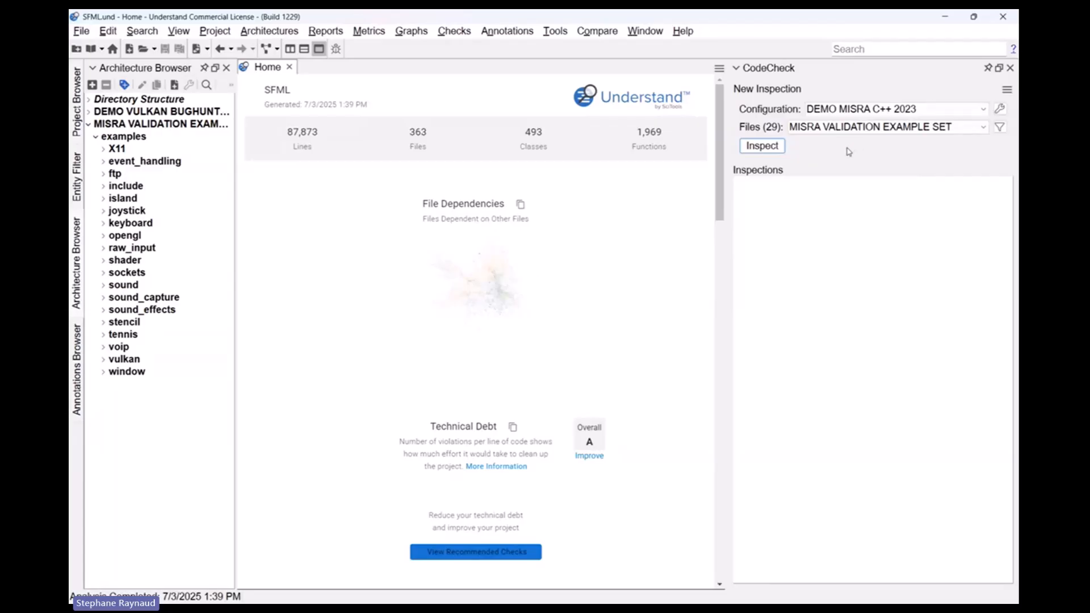
click(769, 149)
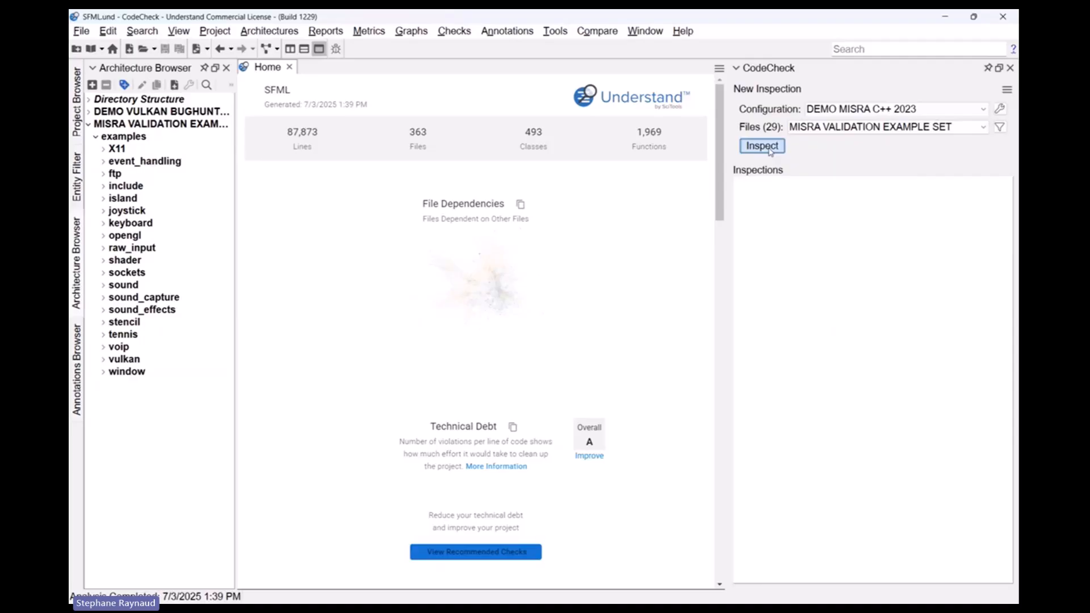
click(762, 146)
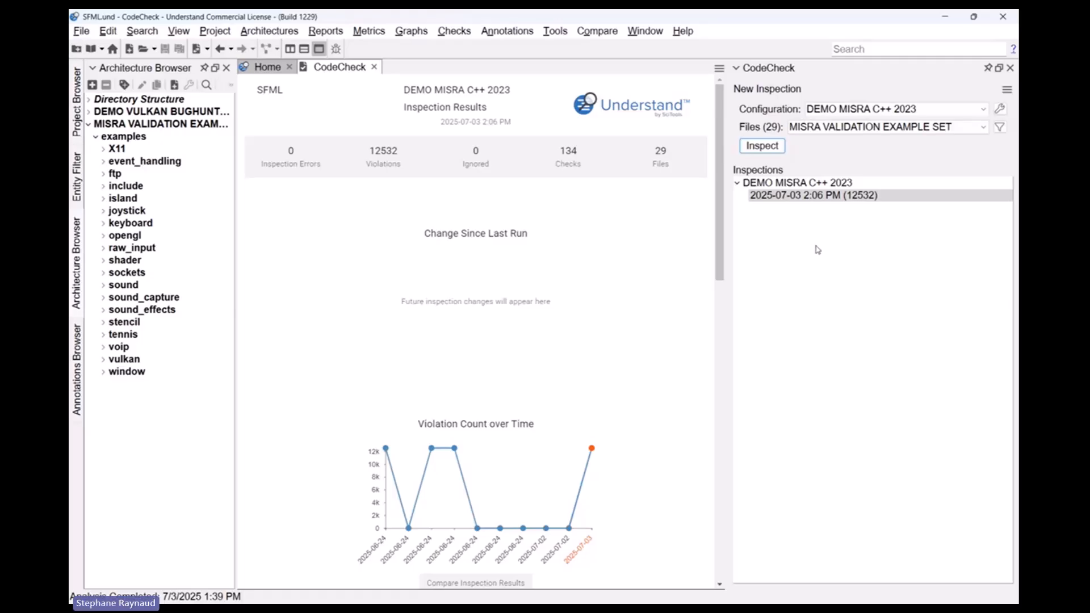
Open the Results Table for the 2025-07-03 2:06 PM inspection.
right_click(801, 197)
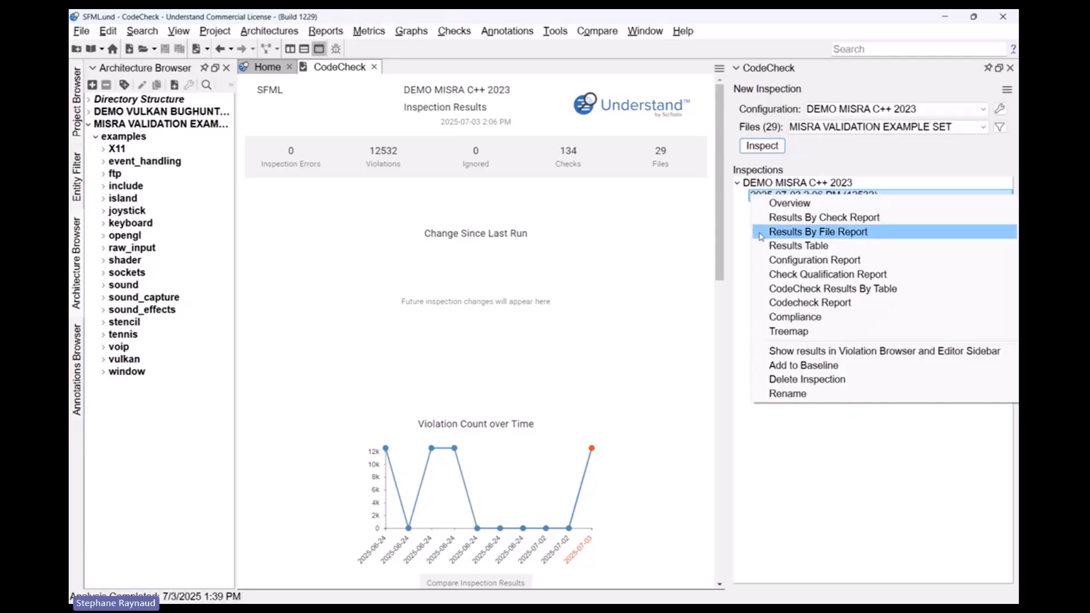
click(741, 229)
click(383, 154)
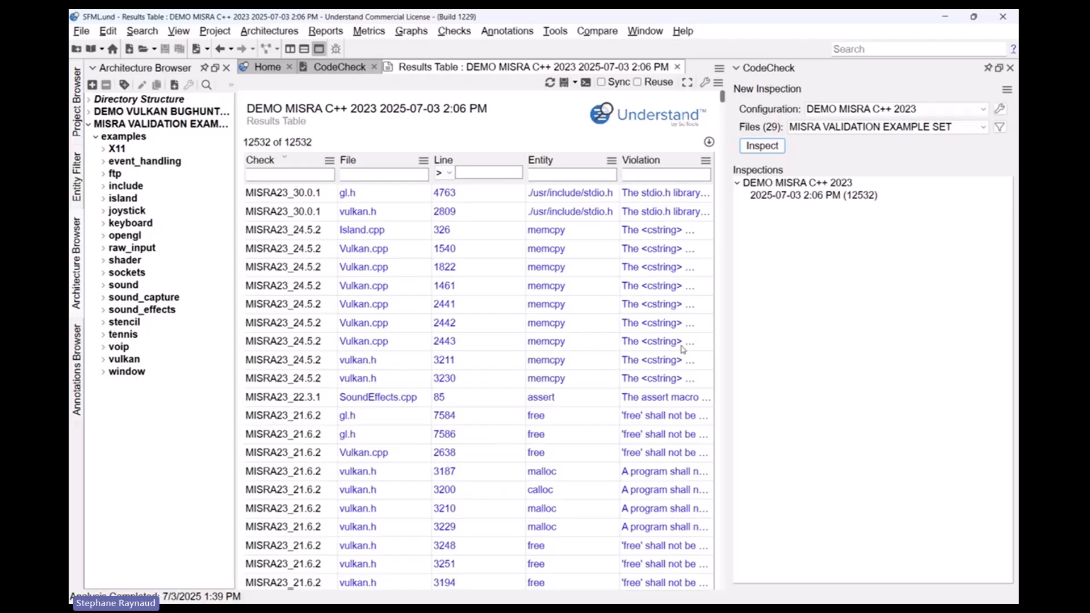
Open the inspection's Results By Check and Results By File reports.
right_click(783, 196)
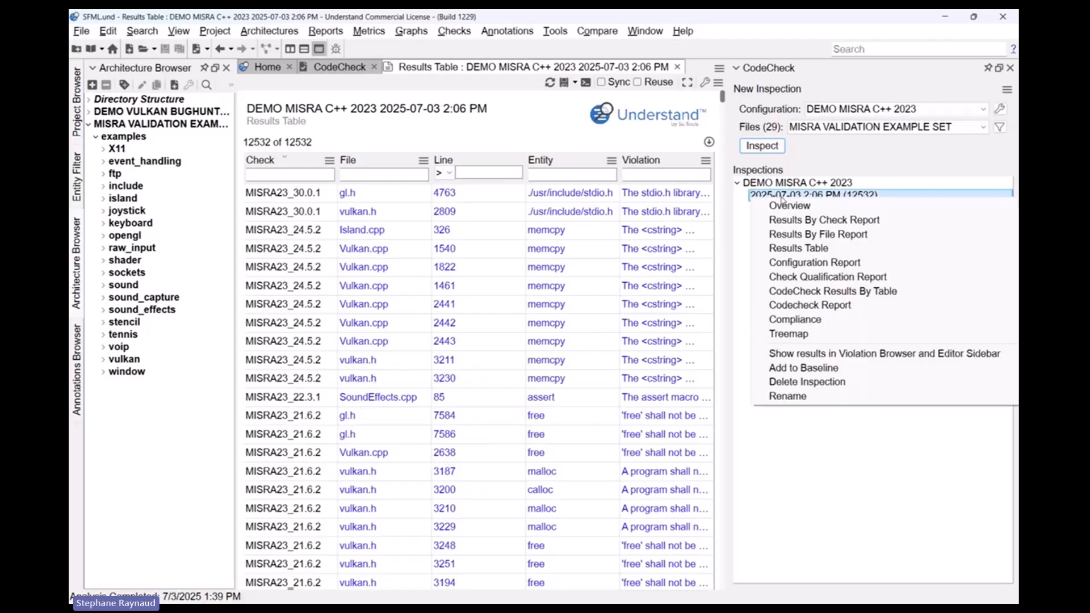
click(801, 221)
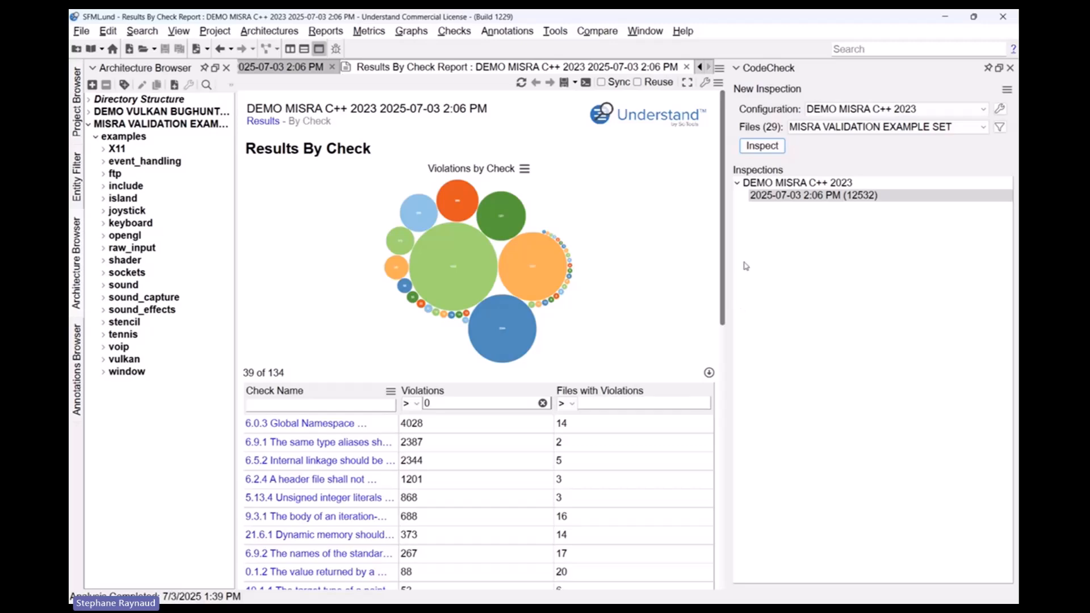
right_click(775, 196)
click(804, 234)
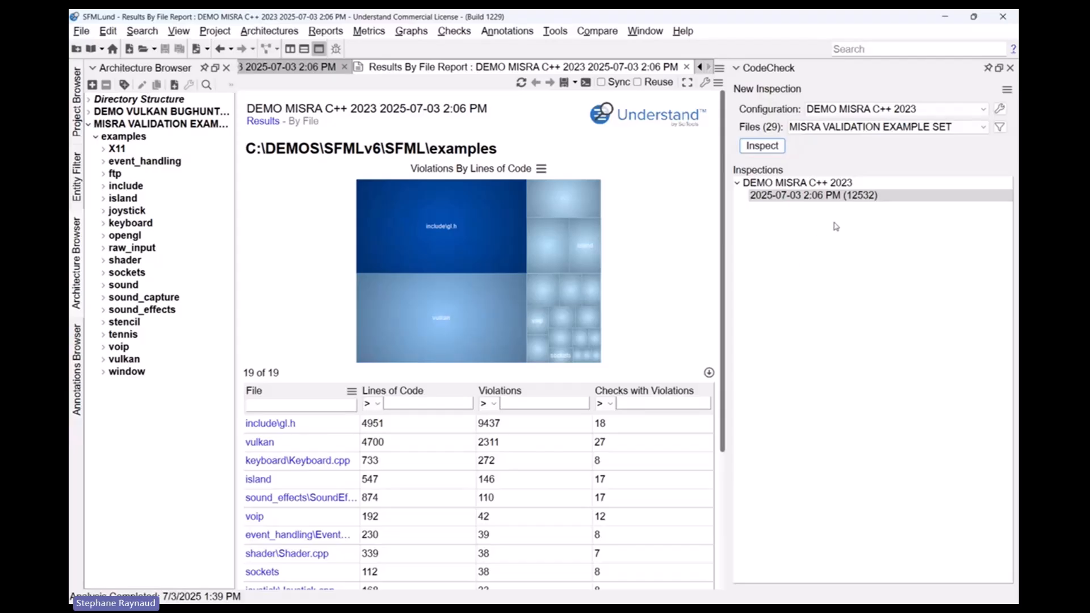
Generate the inspection's Compliance report with the Summary, Coverage, Violations and Ignores sections.
right_click(804, 195)
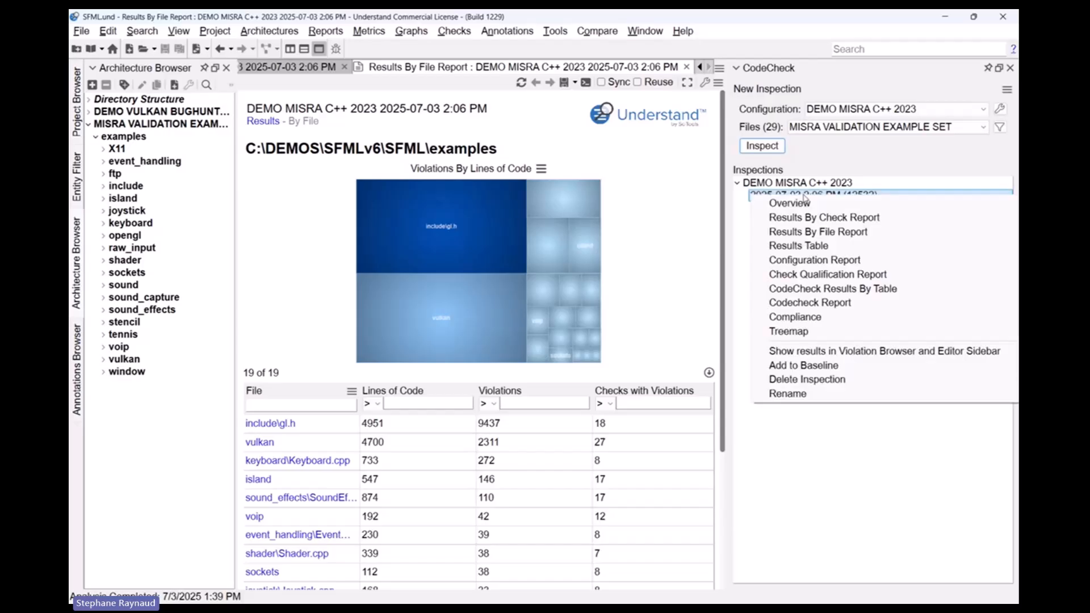
click(822, 318)
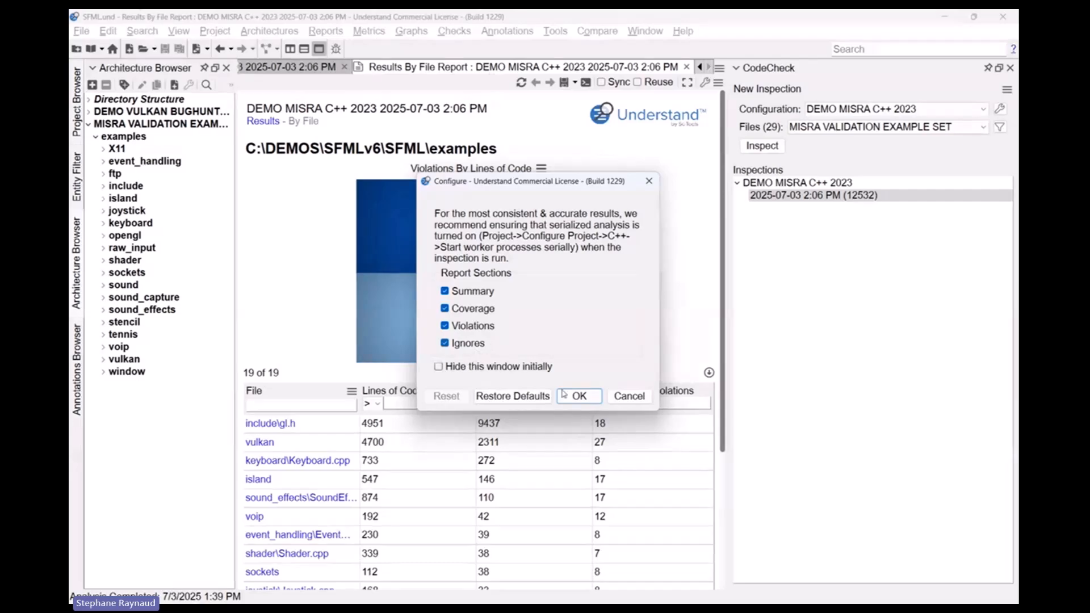
click(585, 398)
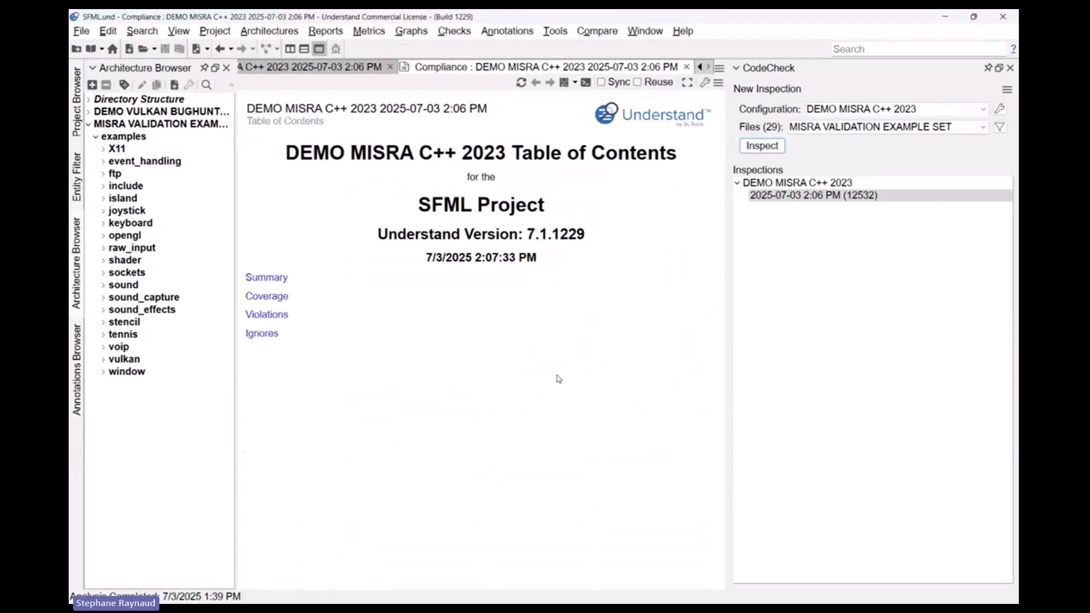
Review the Compliance report's Summary page, return to its Table of Contents, and view the available export formats.
click(274, 278)
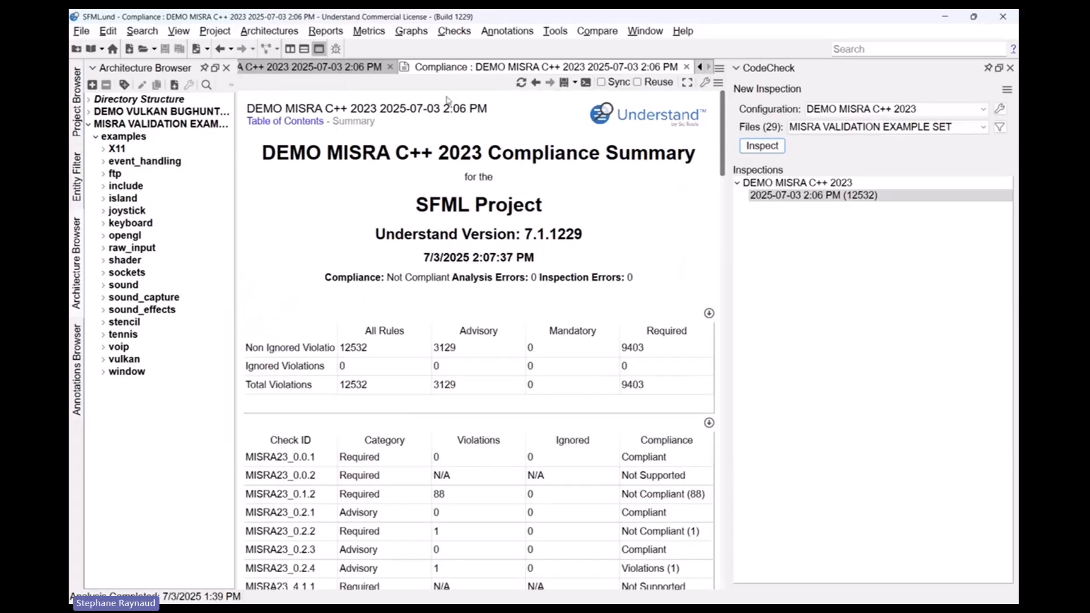
click(534, 82)
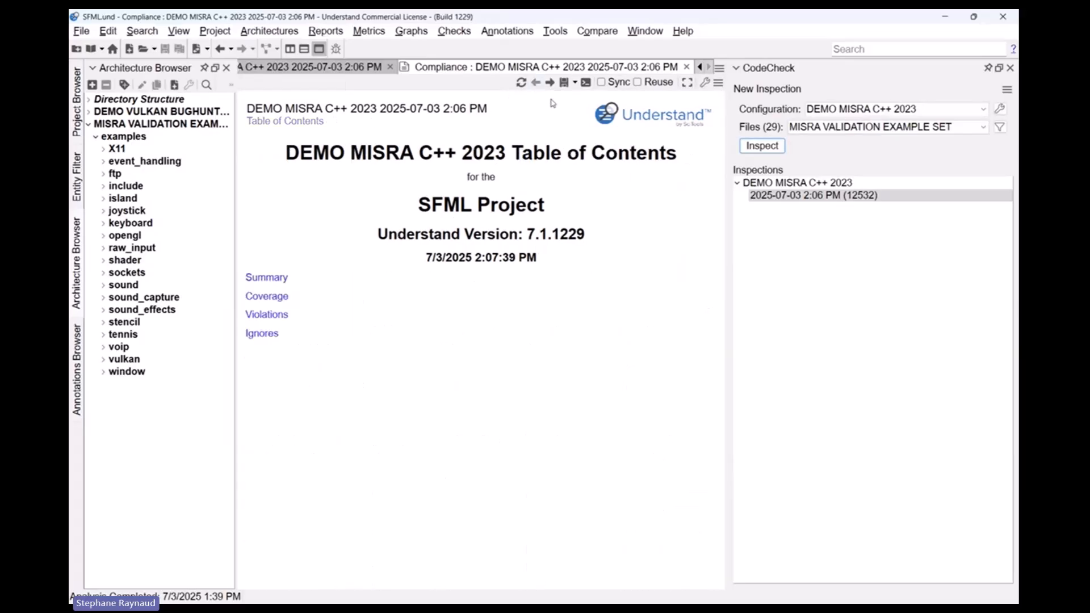
click(574, 84)
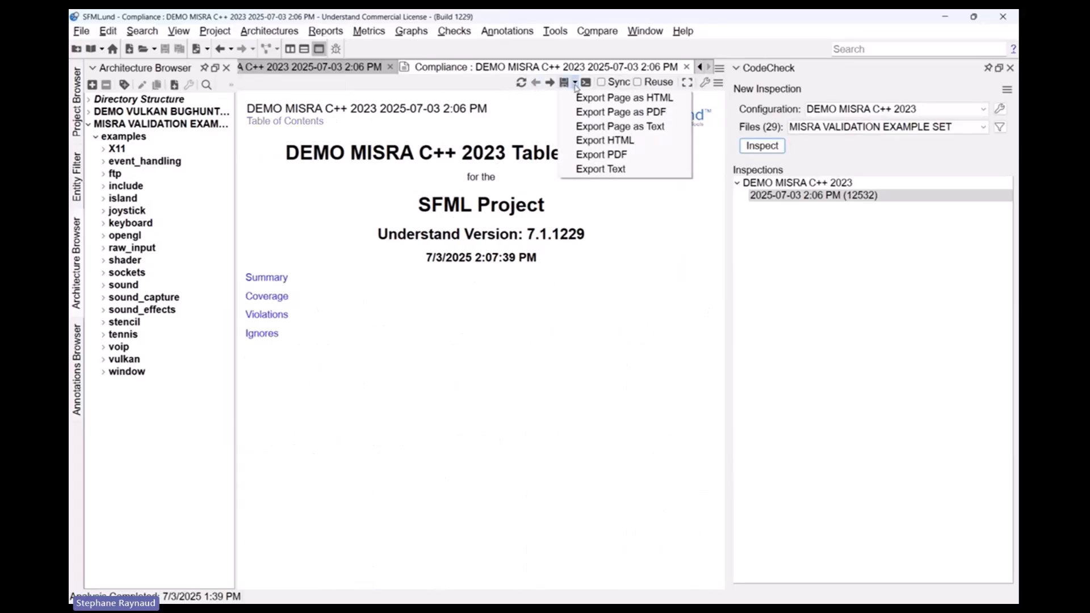
click(600, 155)
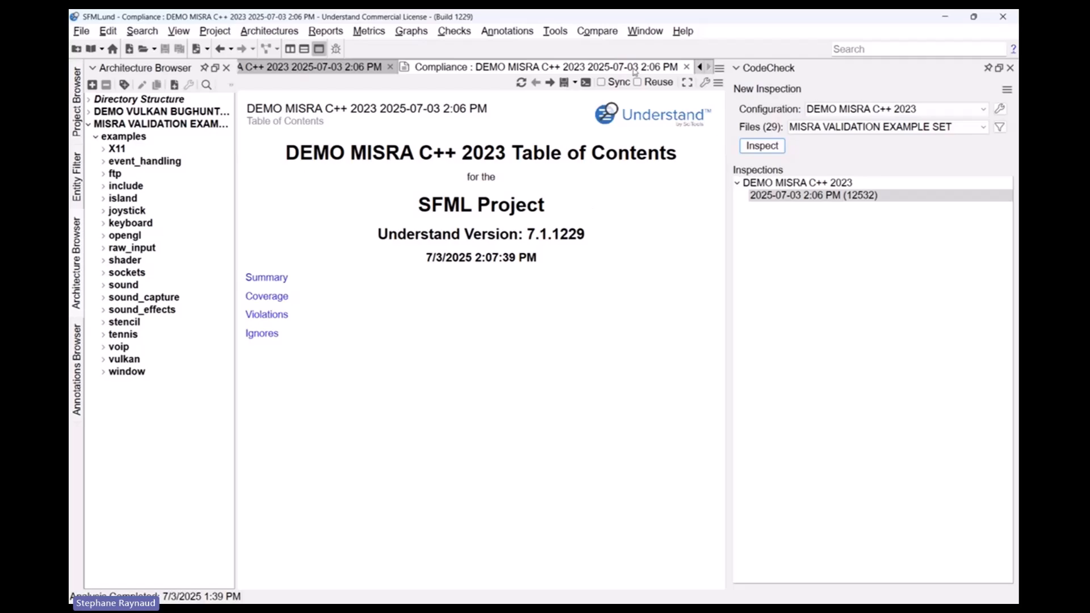
Close the Compliance, Results By File and Results By Check reports and bring up the inspection's Results Table.
click(685, 67)
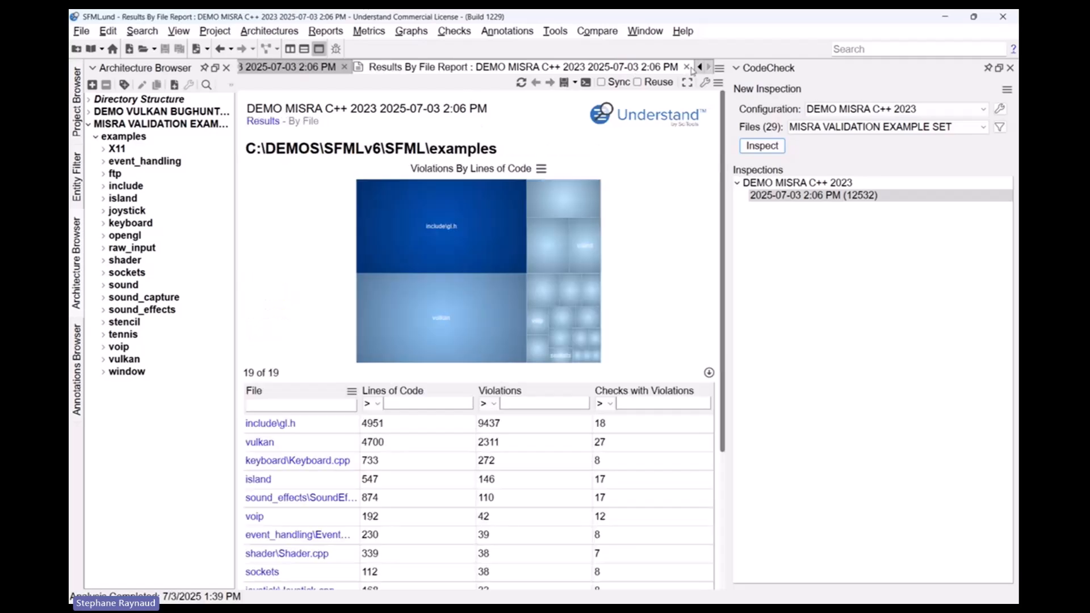
click(686, 67)
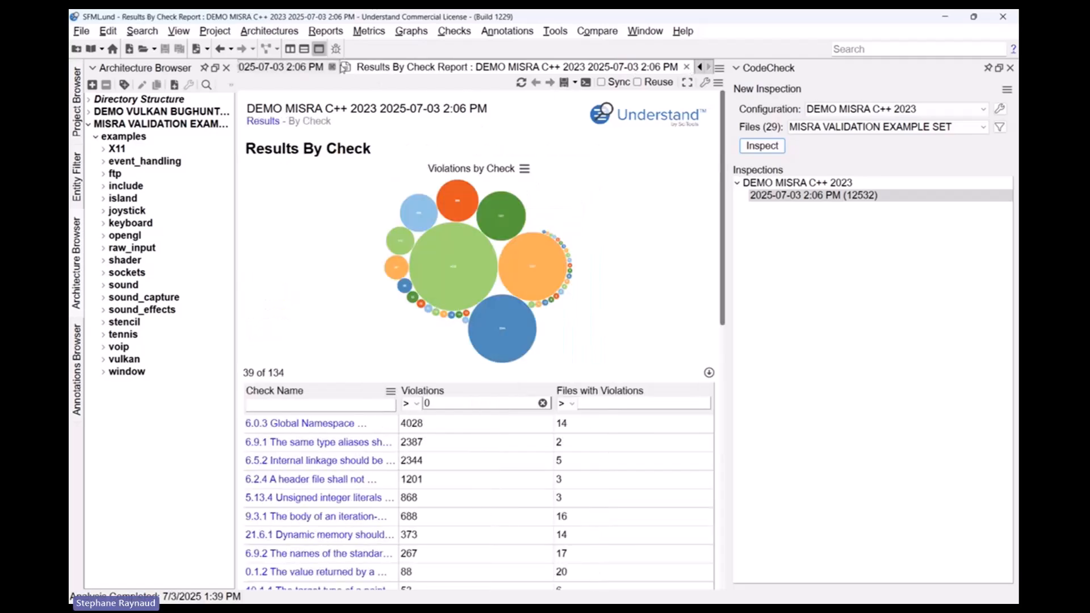
click(332, 67)
click(588, 67)
right_click(775, 193)
click(379, 152)
click(380, 154)
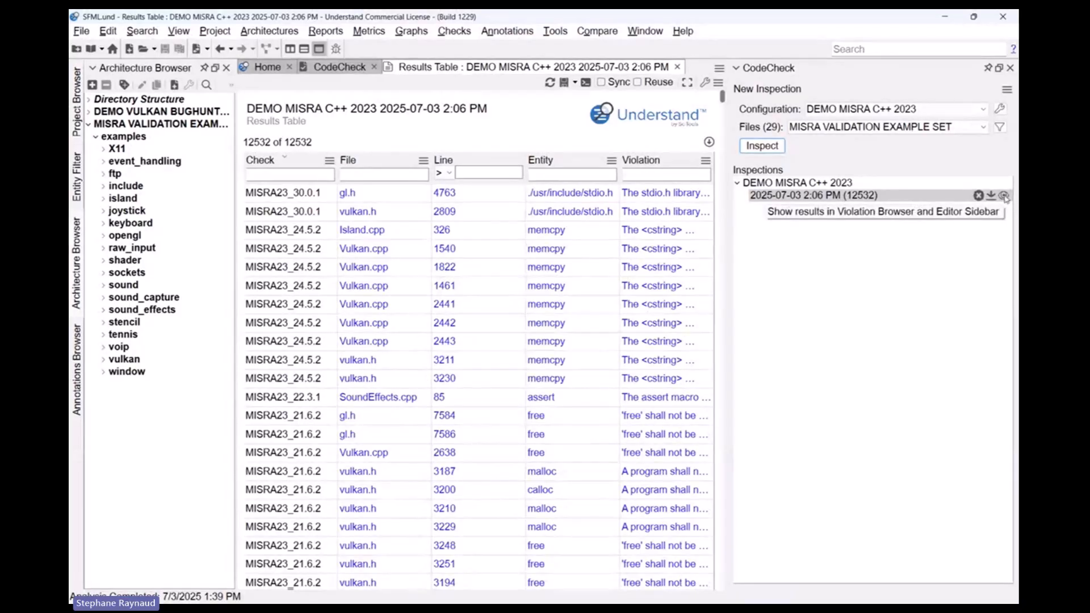
Show the inspection's results in the Violation Browser and editor sidebar, and open the memcpy violation at line 1540 of Vulkan.cpp.
click(1003, 196)
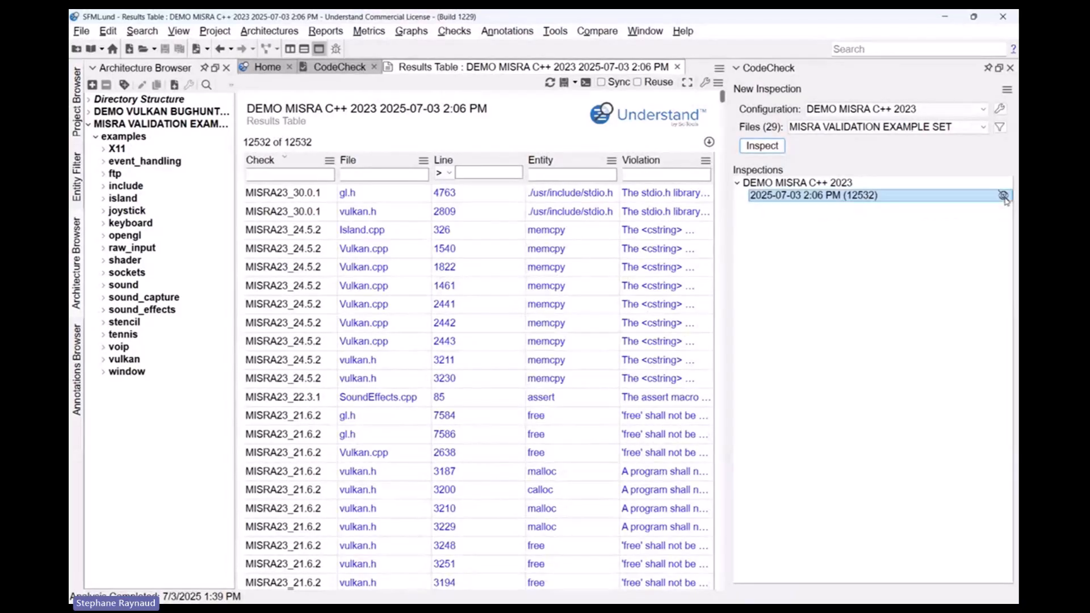
click(378, 253)
double_click(457, 250)
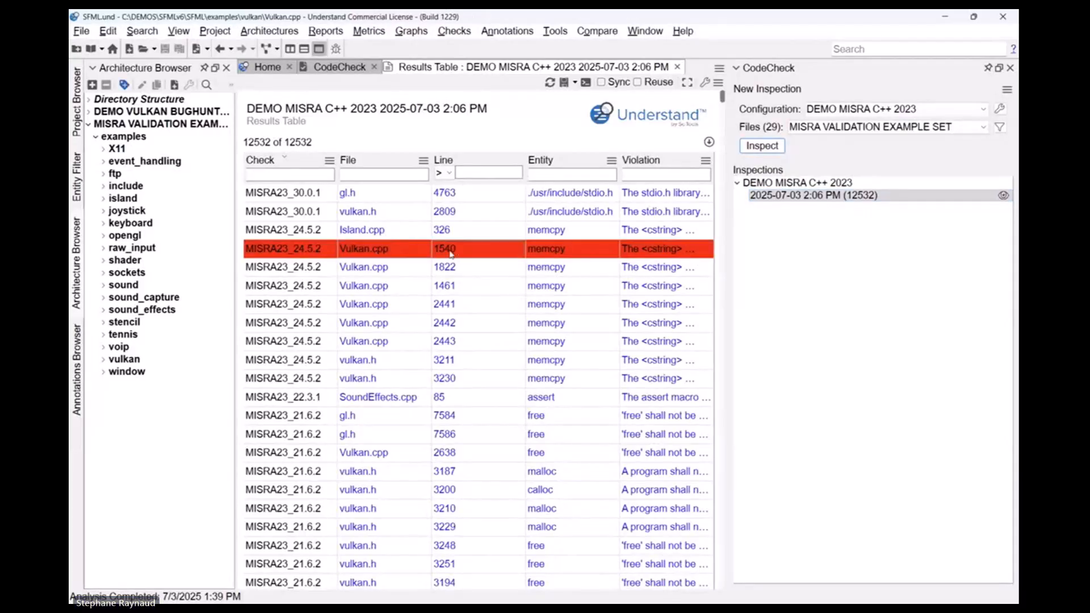
click(1004, 195)
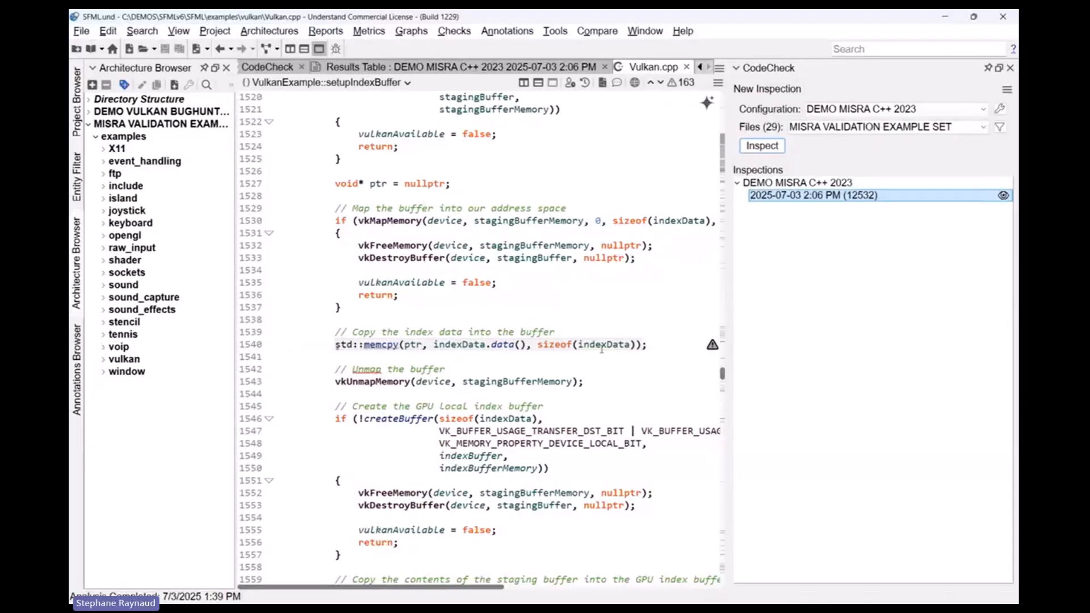
Examine the violation details for the memcpy call on line 1540 and the code around it.
click(712, 345)
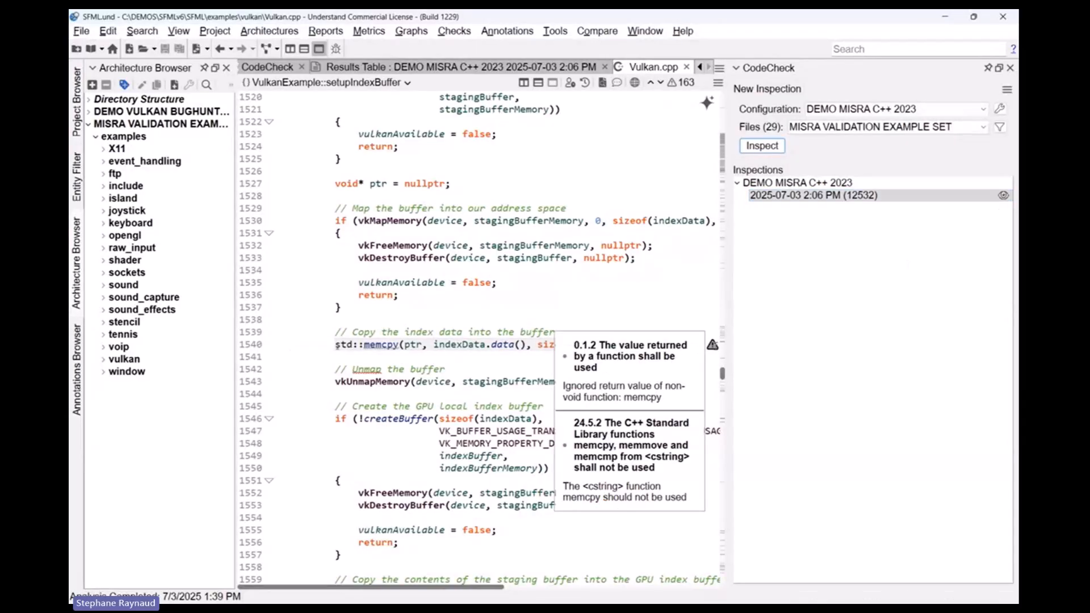
click(406, 366)
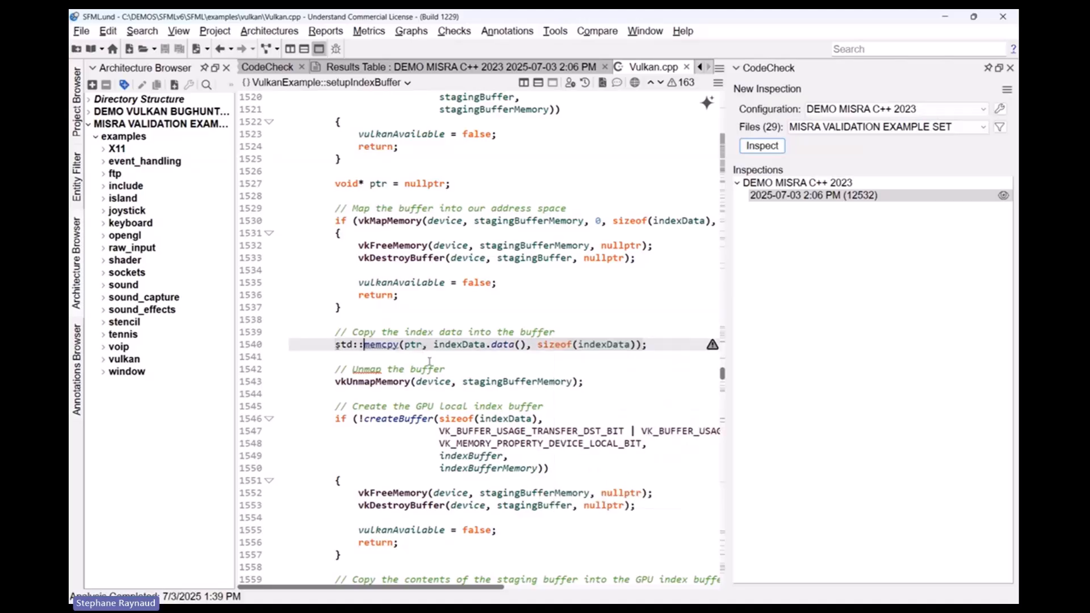
scroll(429, 362, down, 2)
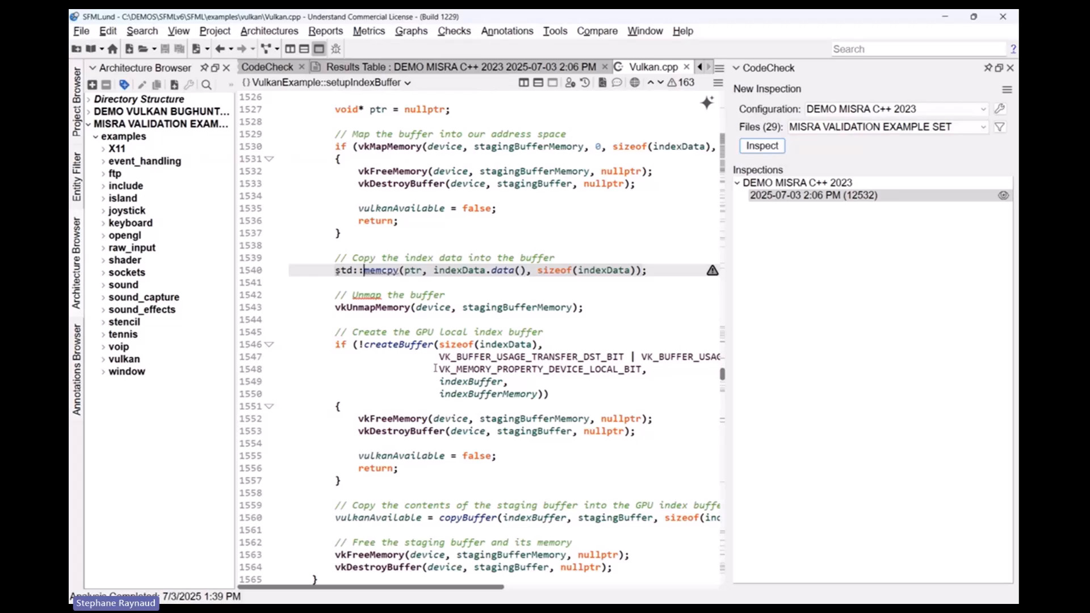
scroll(434, 368, down, 1)
scroll(448, 398, up, 2)
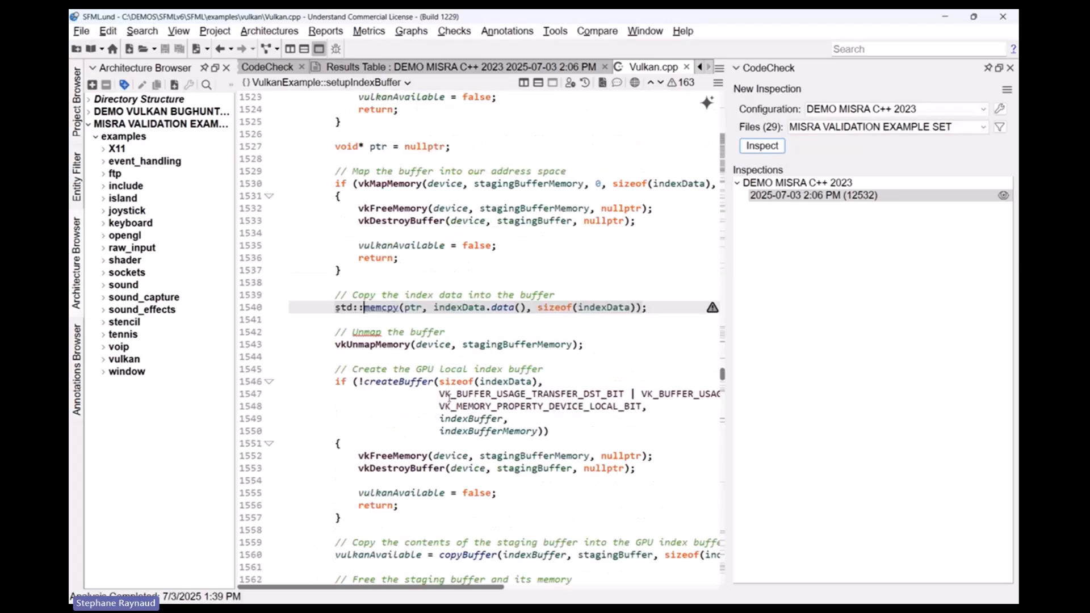
mouse_move(449, 398)
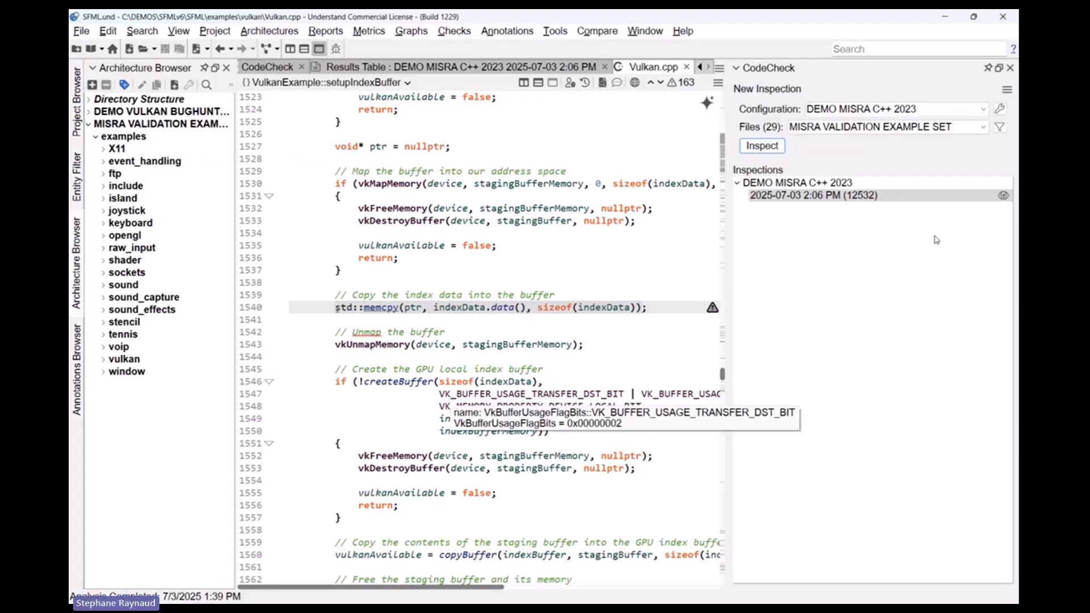
Stop showing the inspection's violations in the editor and set the 2025-07-03 2:06 PM inspection as the baseline.
click(876, 197)
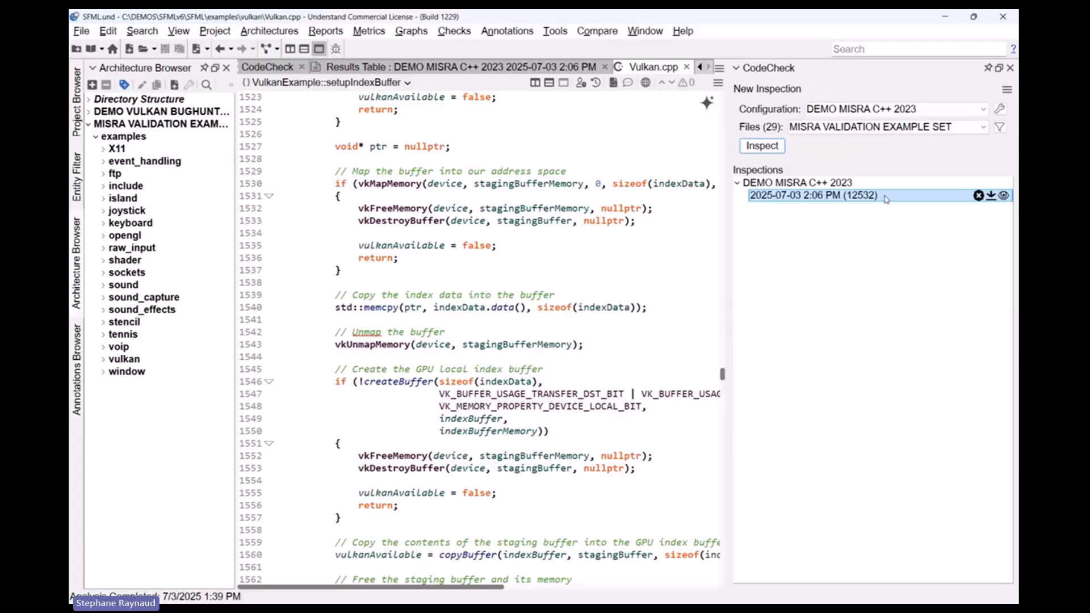
click(990, 196)
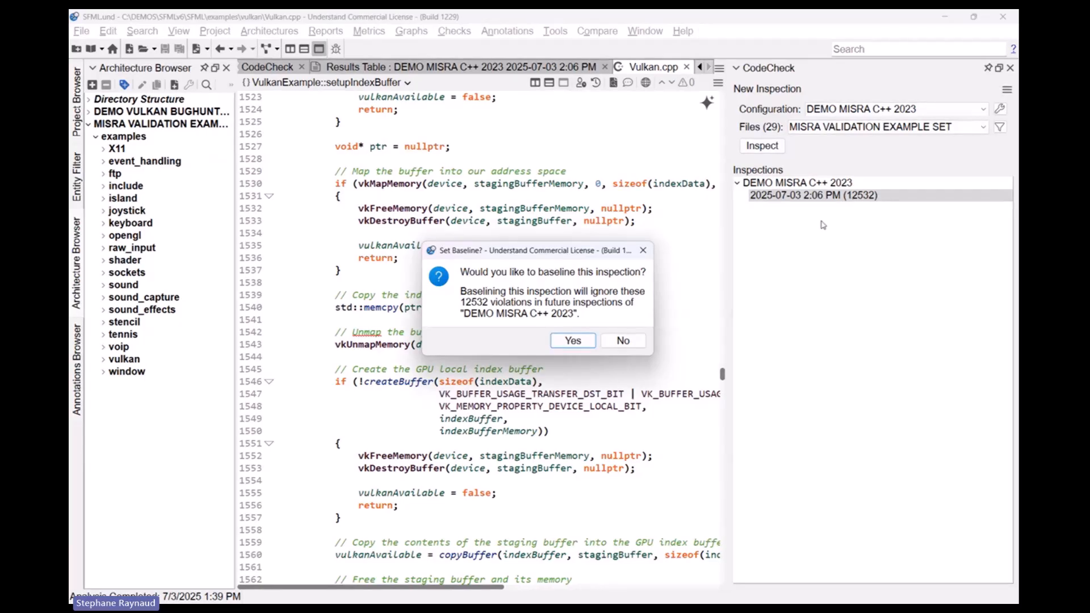
click(573, 341)
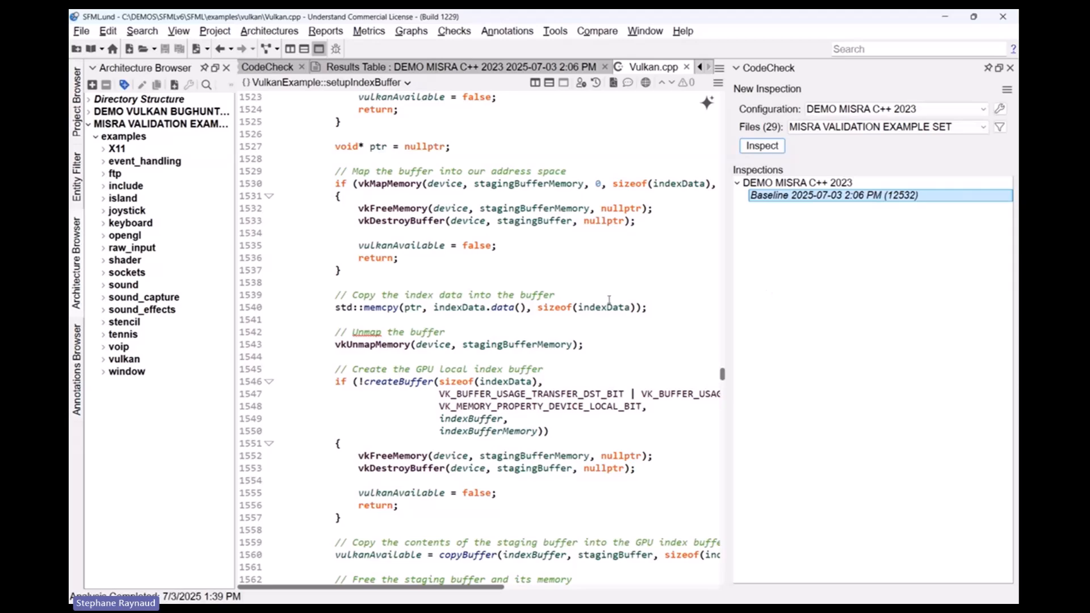
Browse all annotations and open the TEST TEAM annotation about a memory leak at its location in Vulkan.cpp.
drag(480, 21, 751, 14)
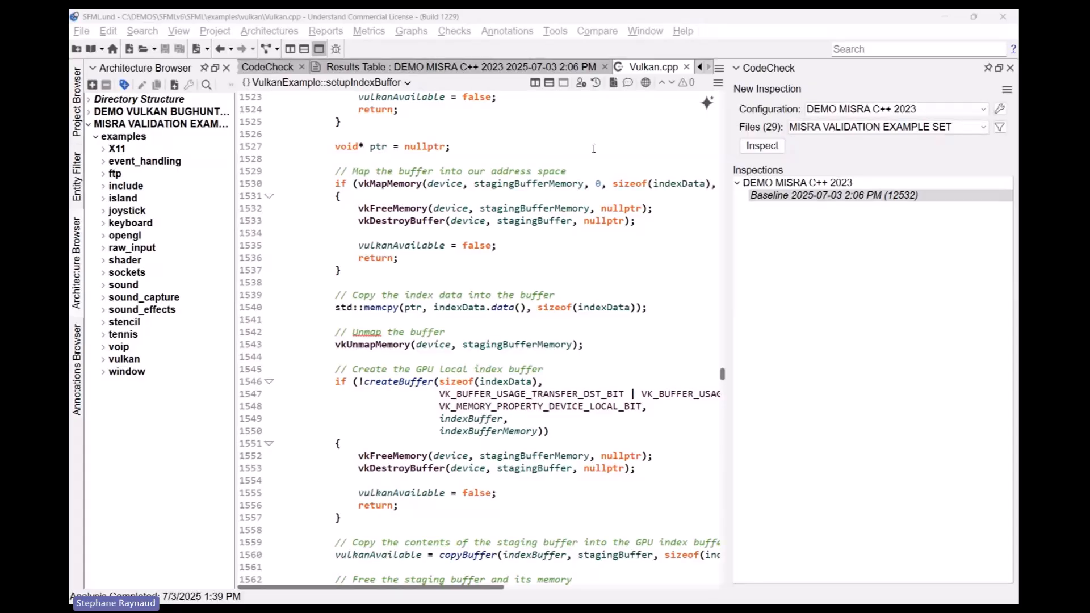
click(518, 32)
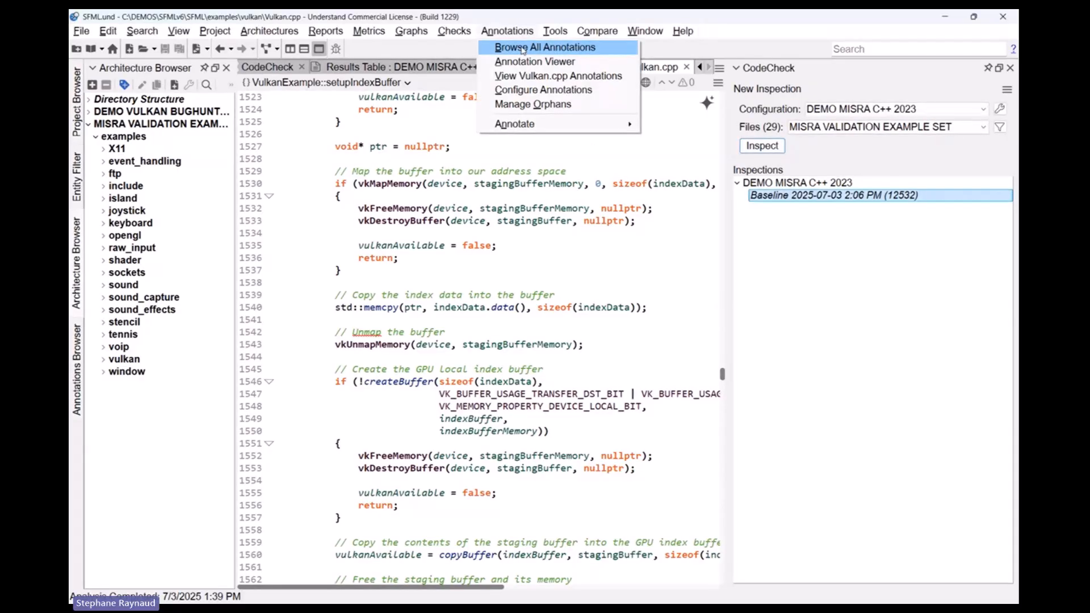
click(522, 48)
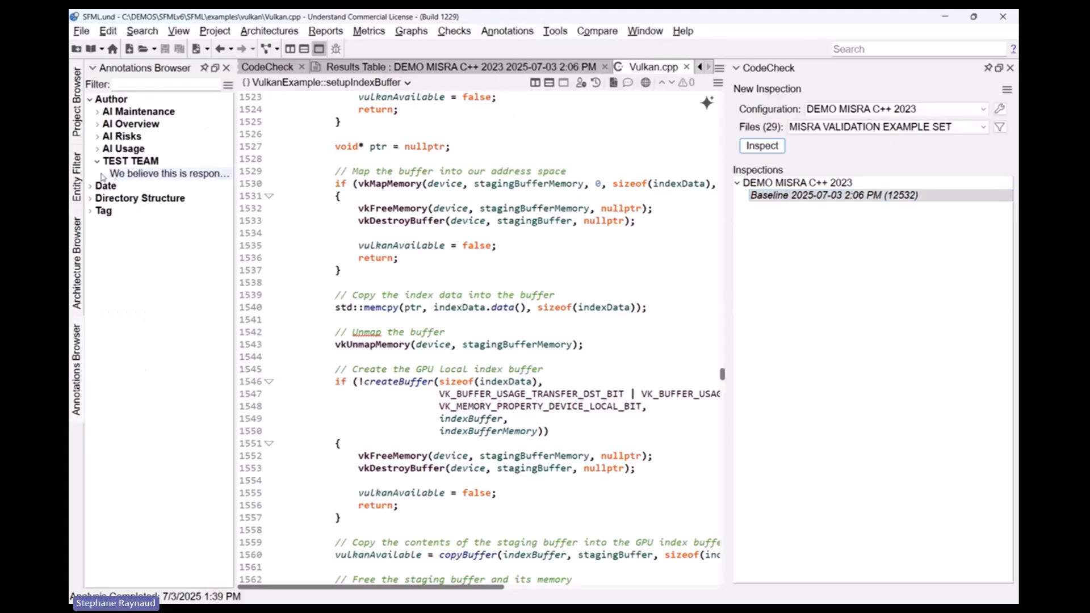
click(169, 175)
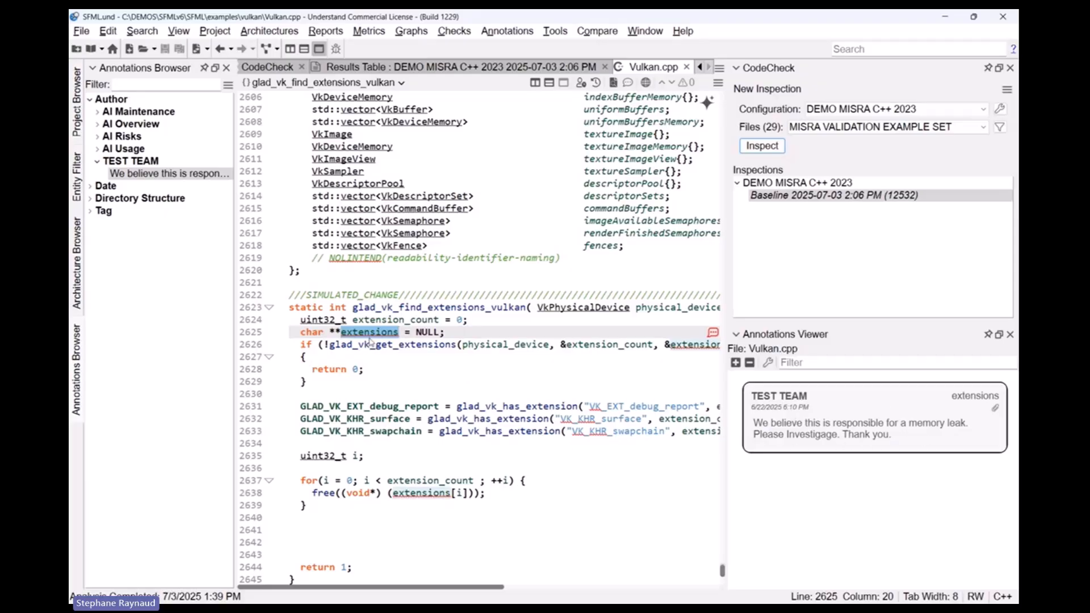
mouse_move(369, 336)
click(427, 373)
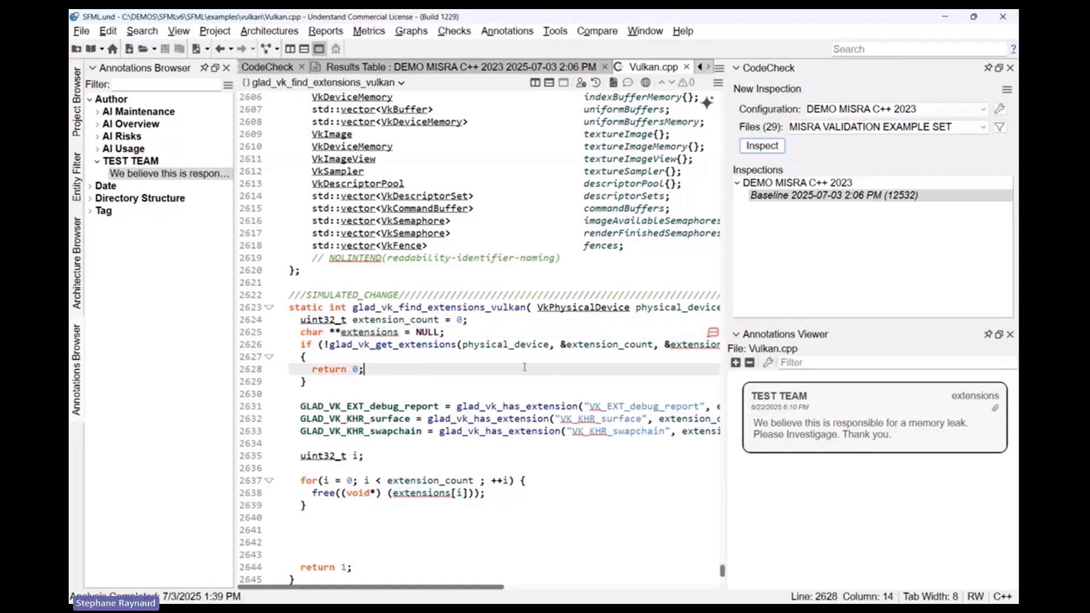
Show the information for the extensions variable on line 2625, and close the CodeCheck and Annotations Viewer panes.
right_click(370, 332)
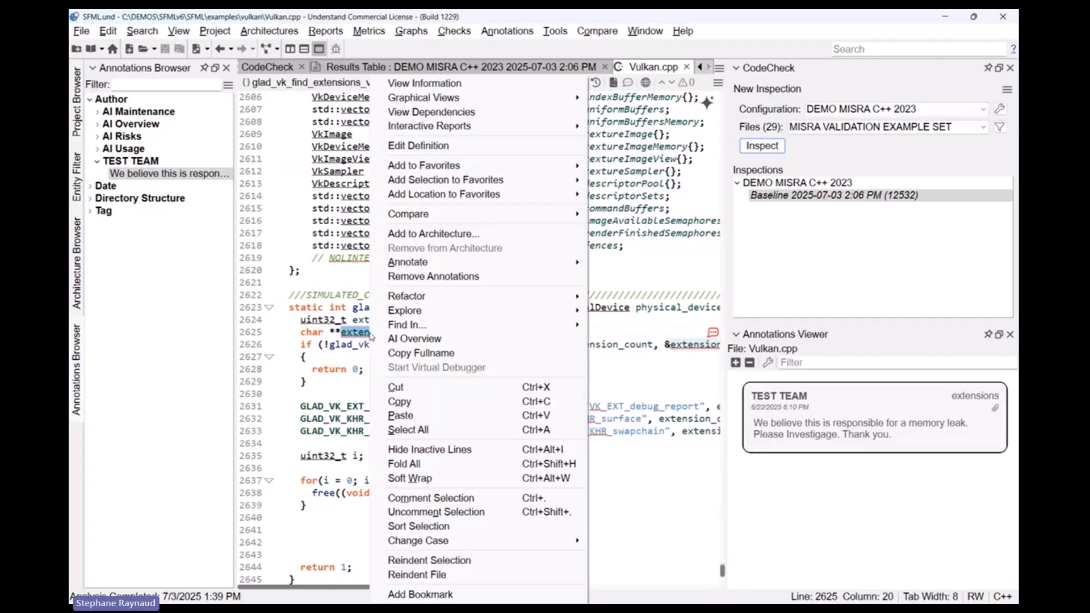
click(448, 86)
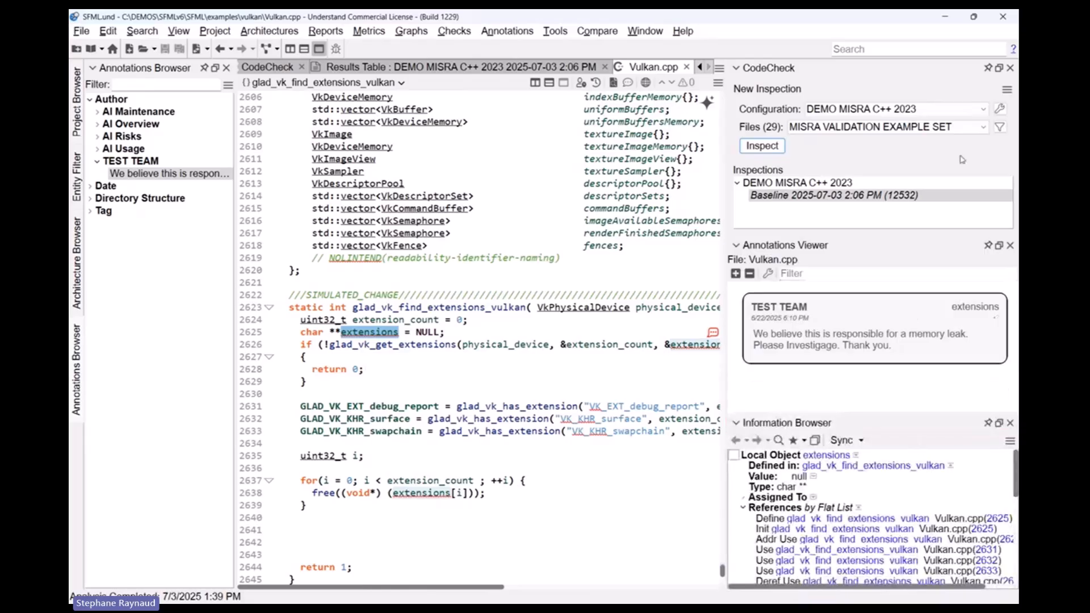
click(1010, 68)
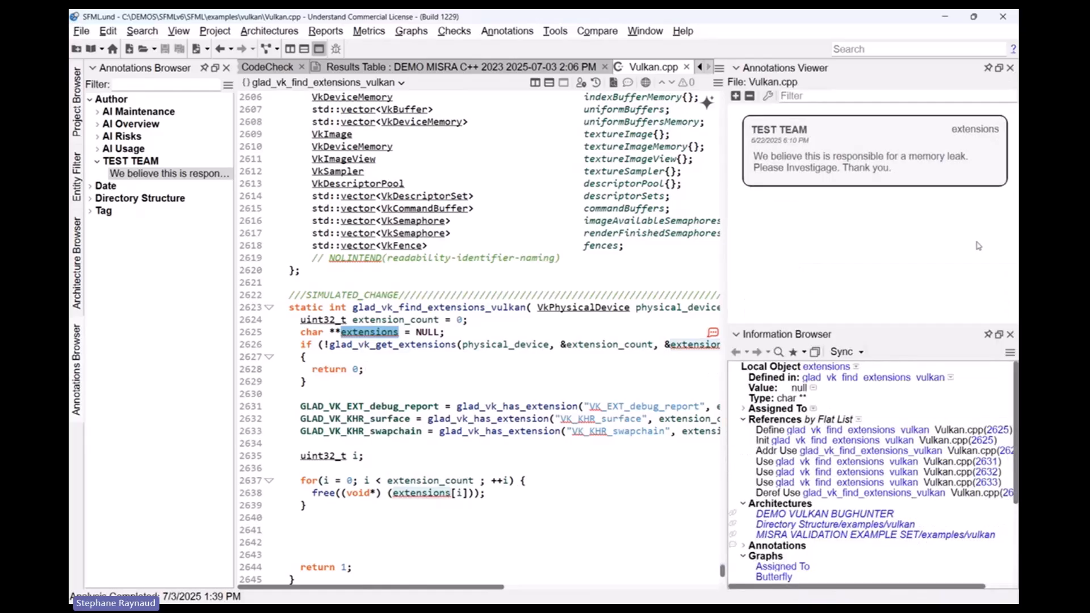
click(1009, 68)
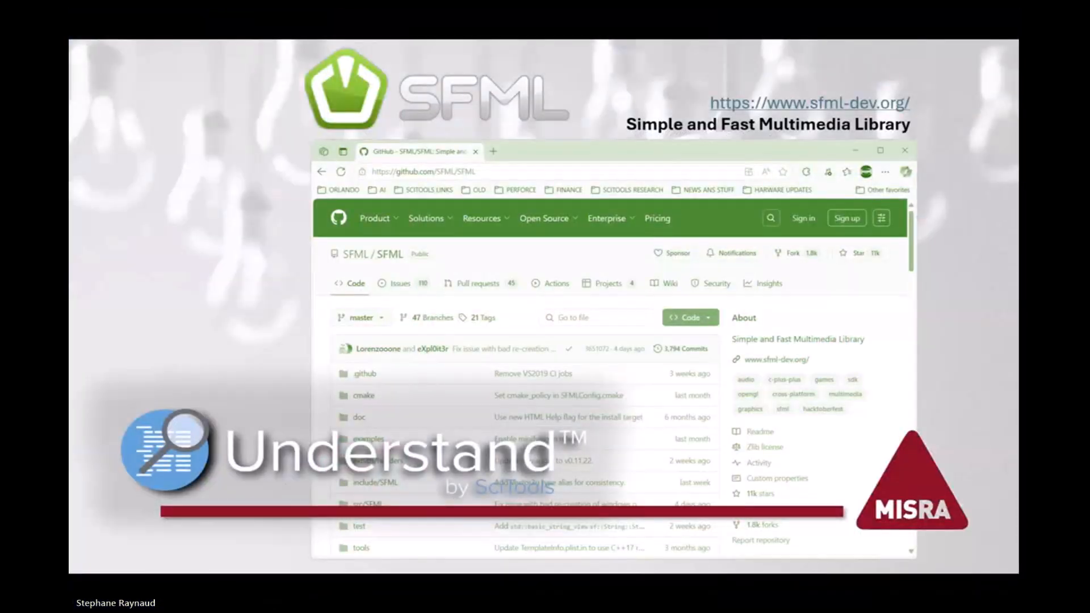
click(524, 338)
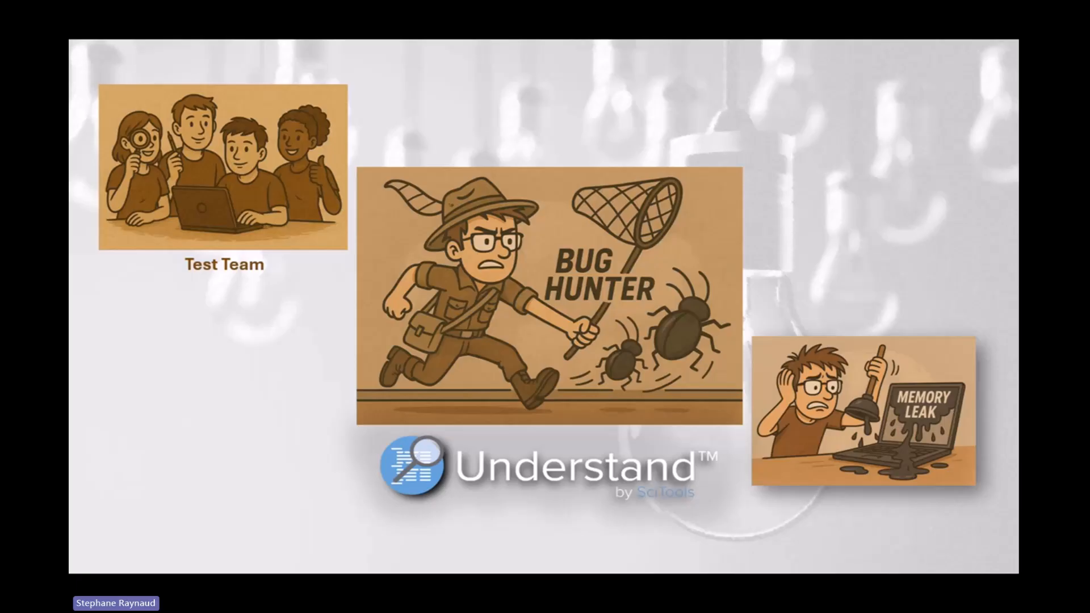
key(alt+Tab)
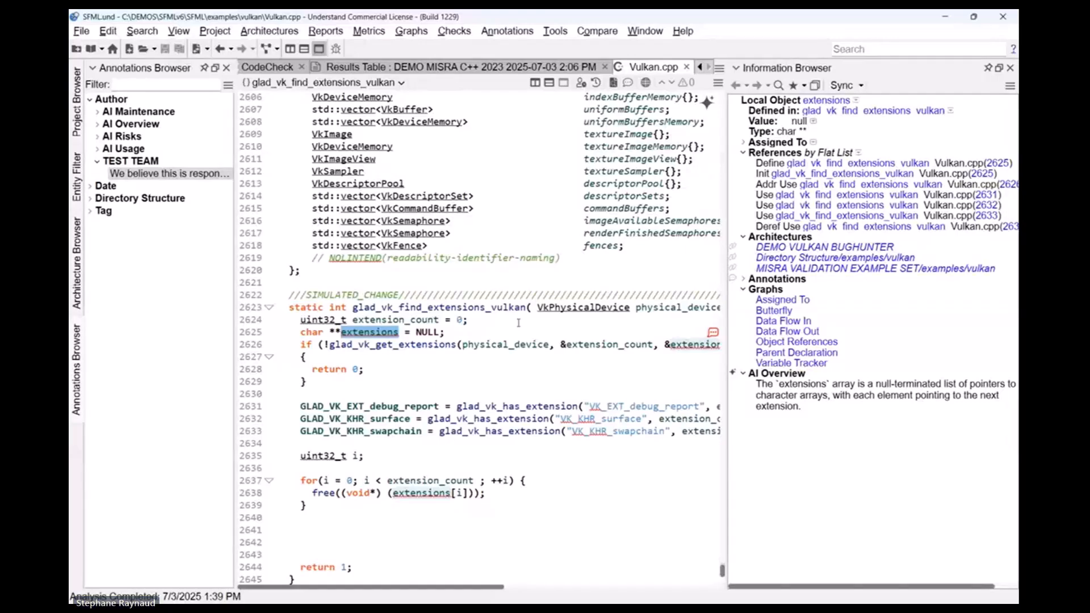
Reopen CodeCheck and review which checks the Bug Hunter and DEMO MEMORY LEAK configurations contain.
click(457, 35)
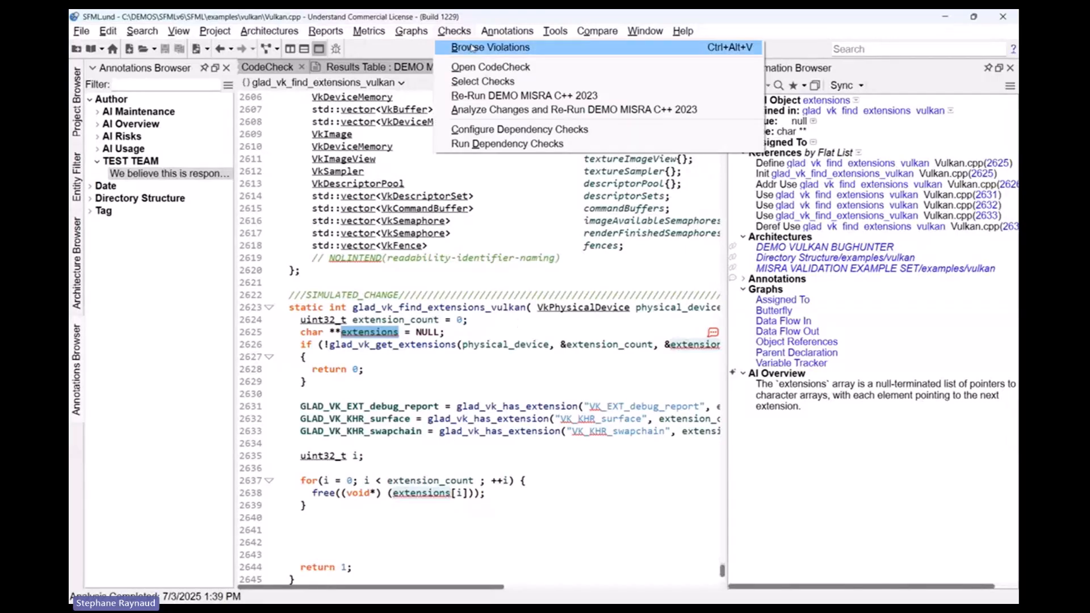
click(478, 67)
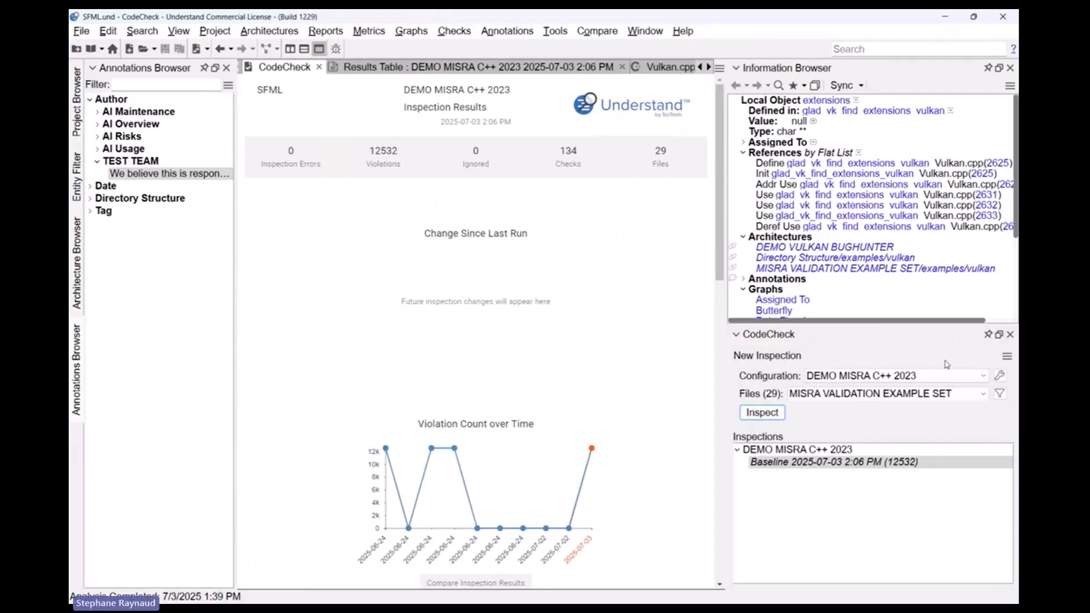
click(1000, 376)
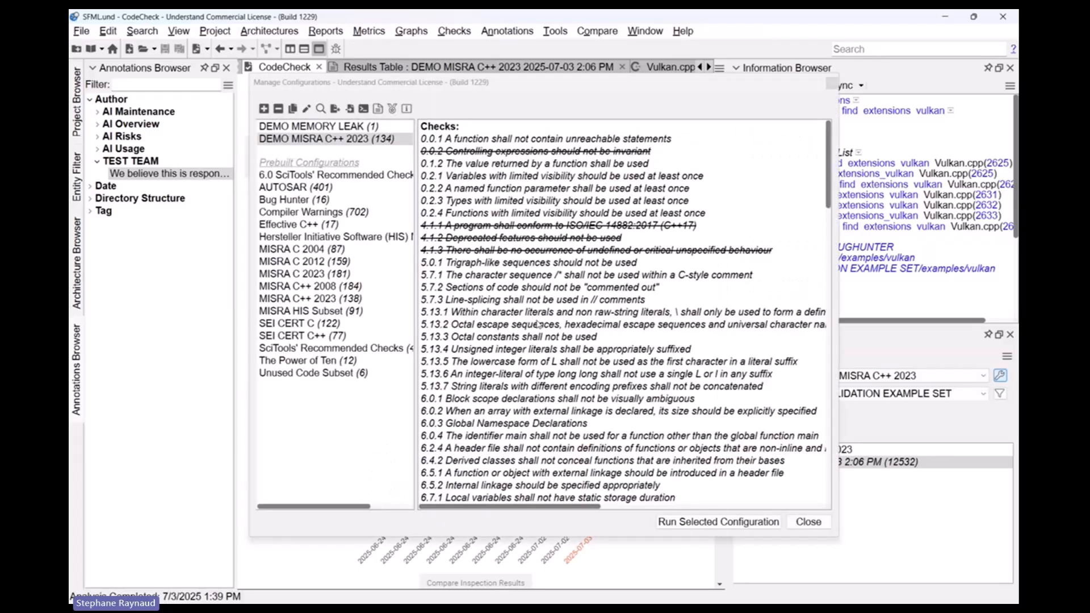
click(310, 202)
mouse_move(311, 204)
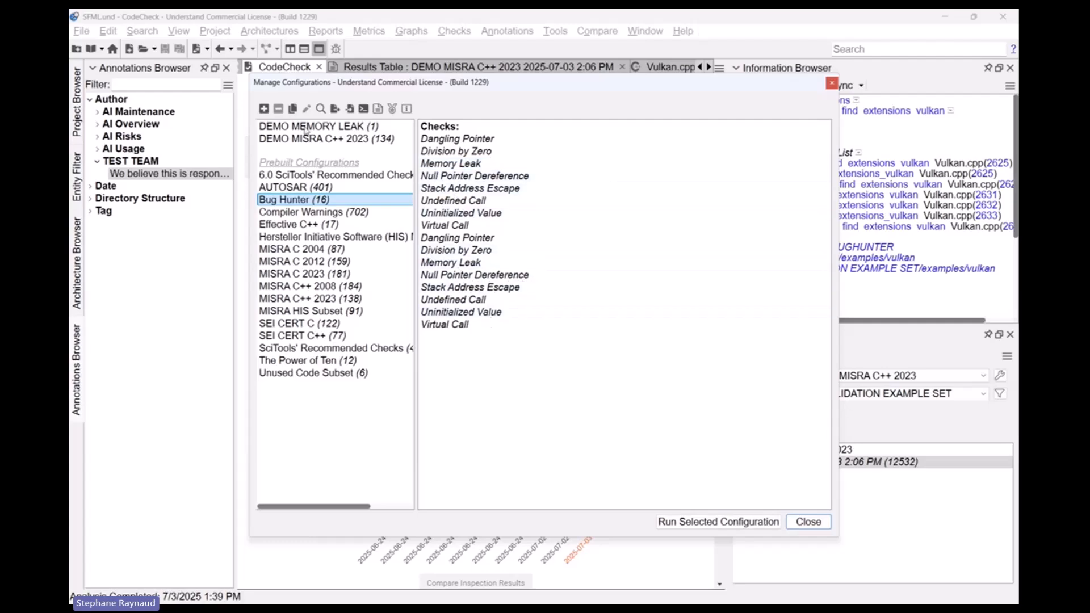
click(309, 128)
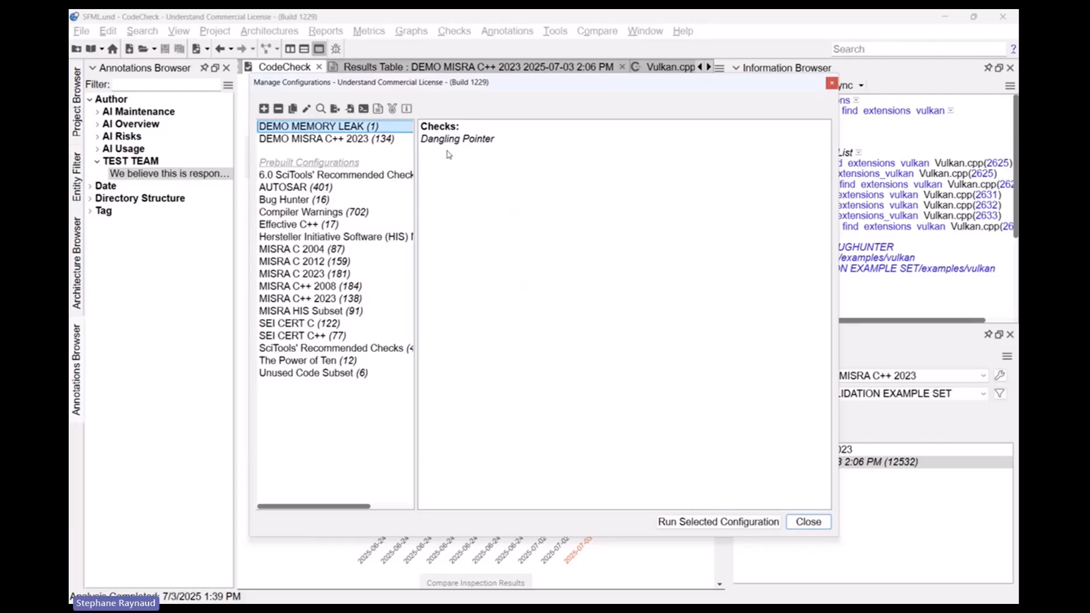
click(809, 522)
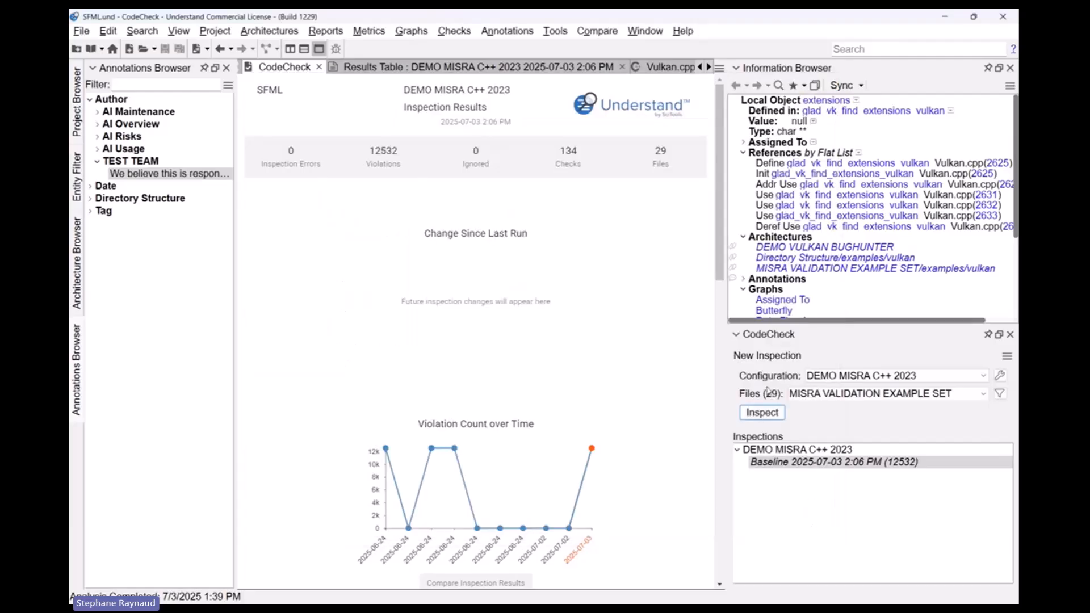
Set up a new inspection with the DEMO MEMORY LEAK configuration on the DEMO VULKAN BUGHUNTER files.
click(871, 376)
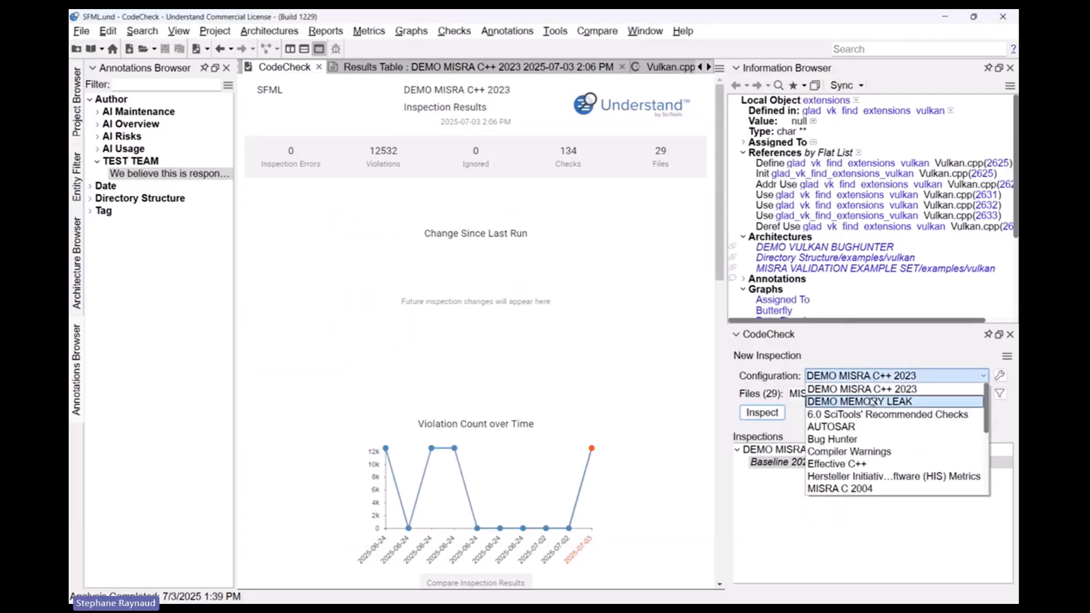
click(873, 401)
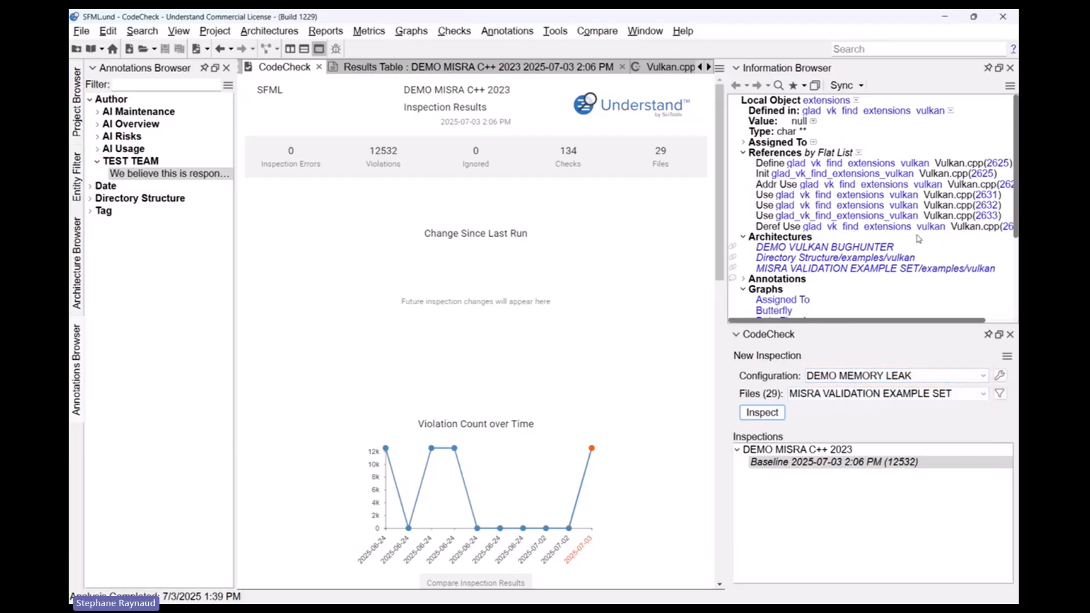
click(910, 395)
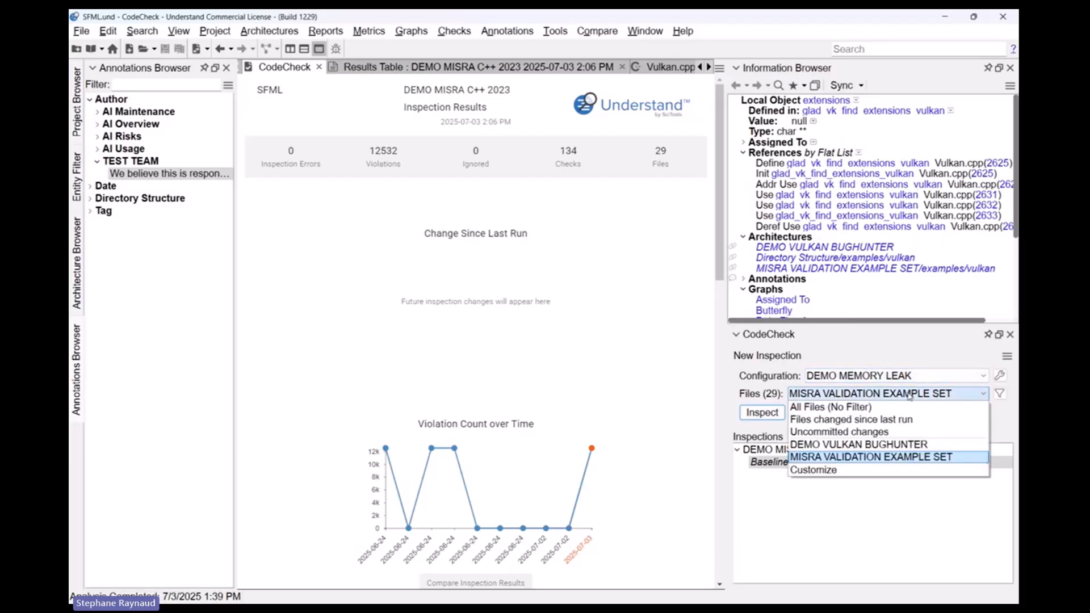
click(889, 445)
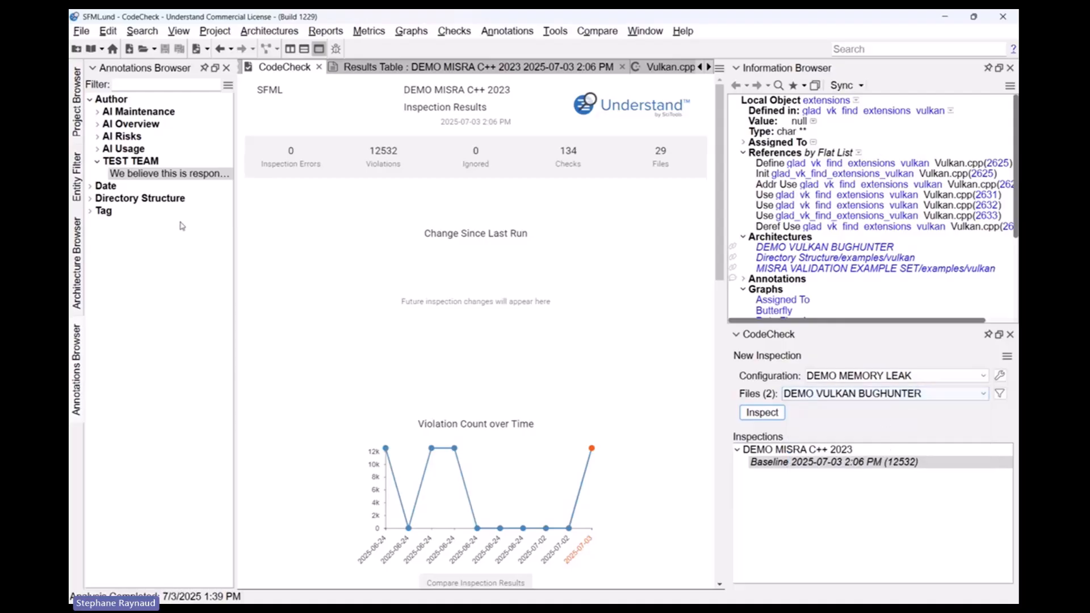
List the files of the DEMO VULKAN BUGHUNTER architecture and run the memory leak inspection.
click(77, 298)
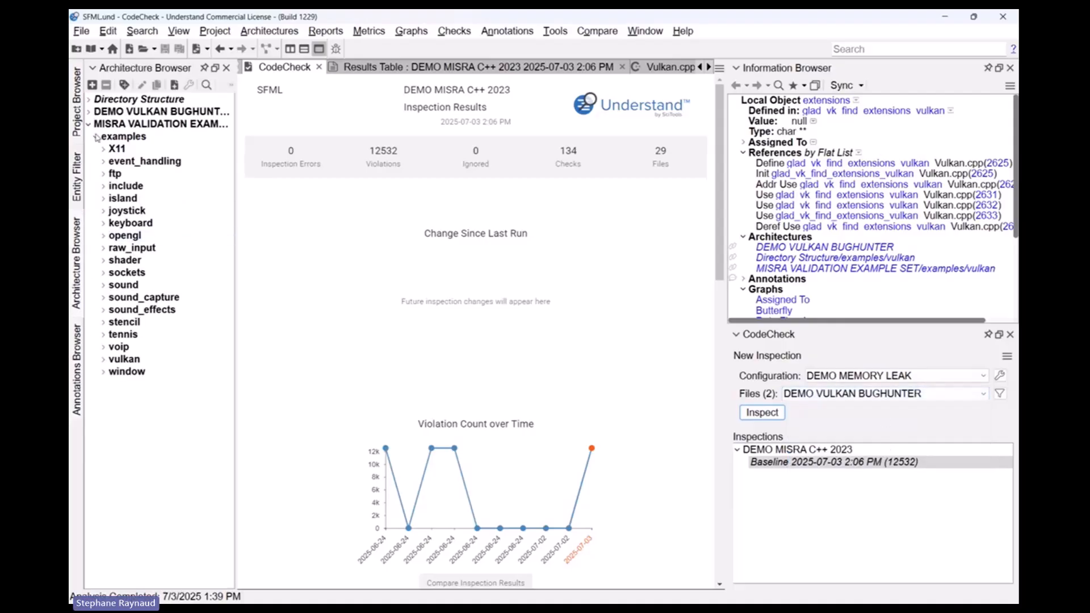
click(88, 112)
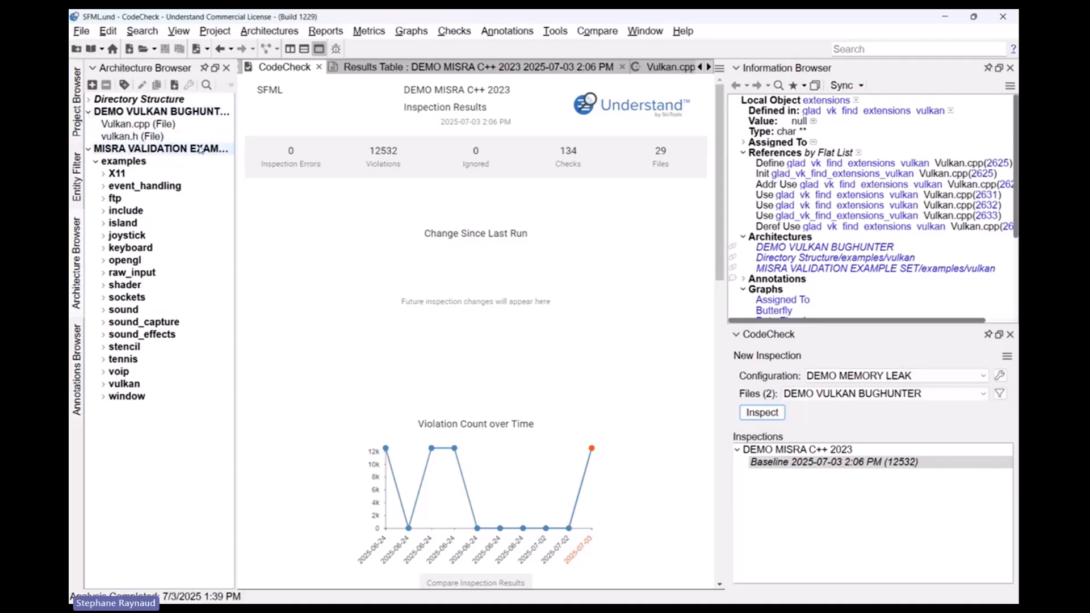
click(770, 413)
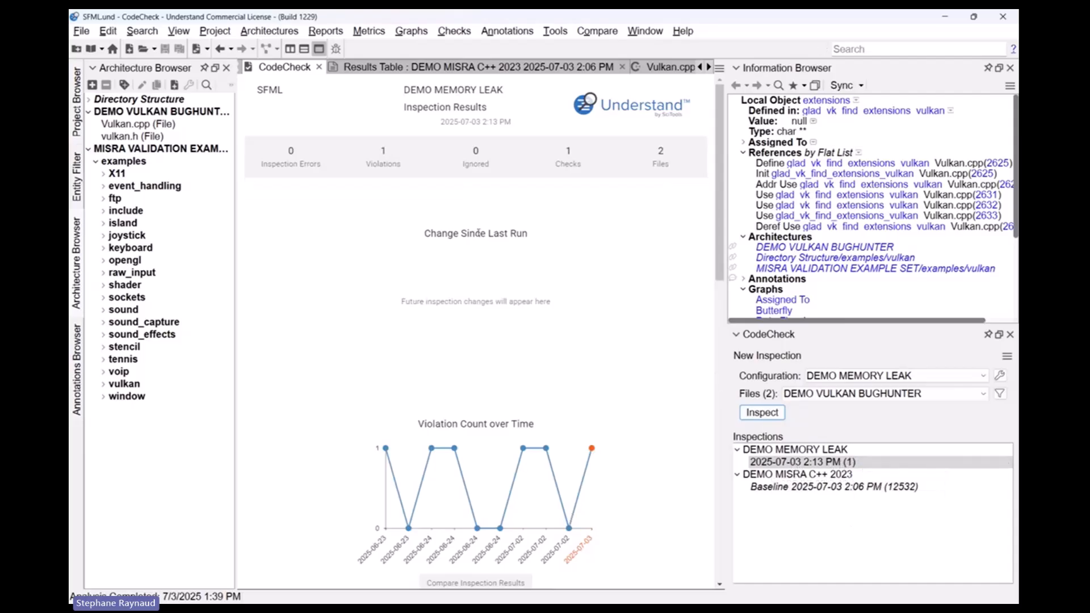
Open the memory leak inspection's violations as a results table and go to the reported line 2644 in Vulkan.cpp.
click(386, 164)
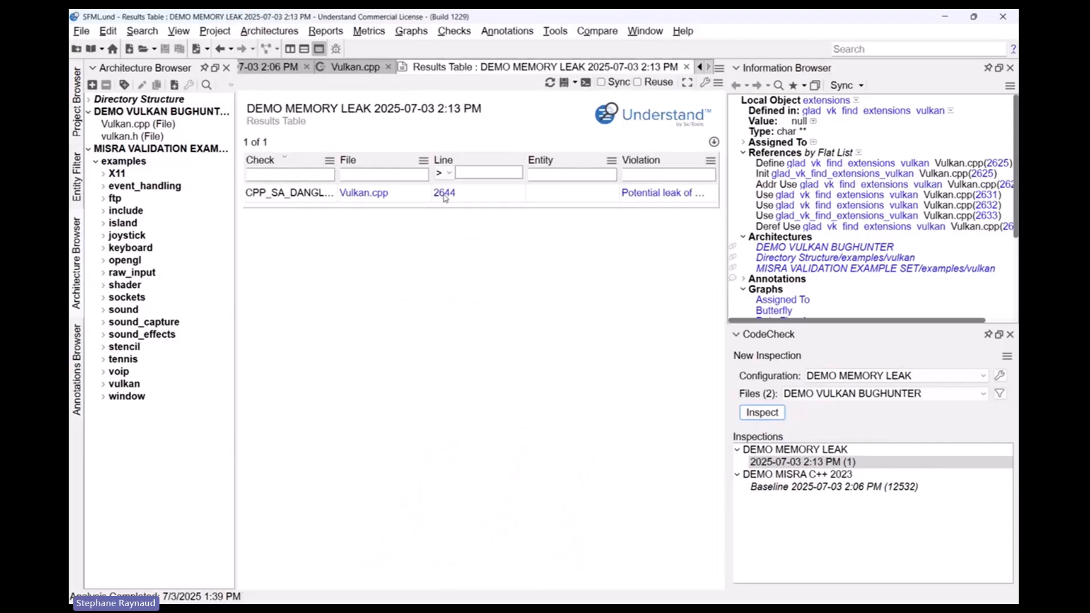
click(445, 195)
double_click(445, 194)
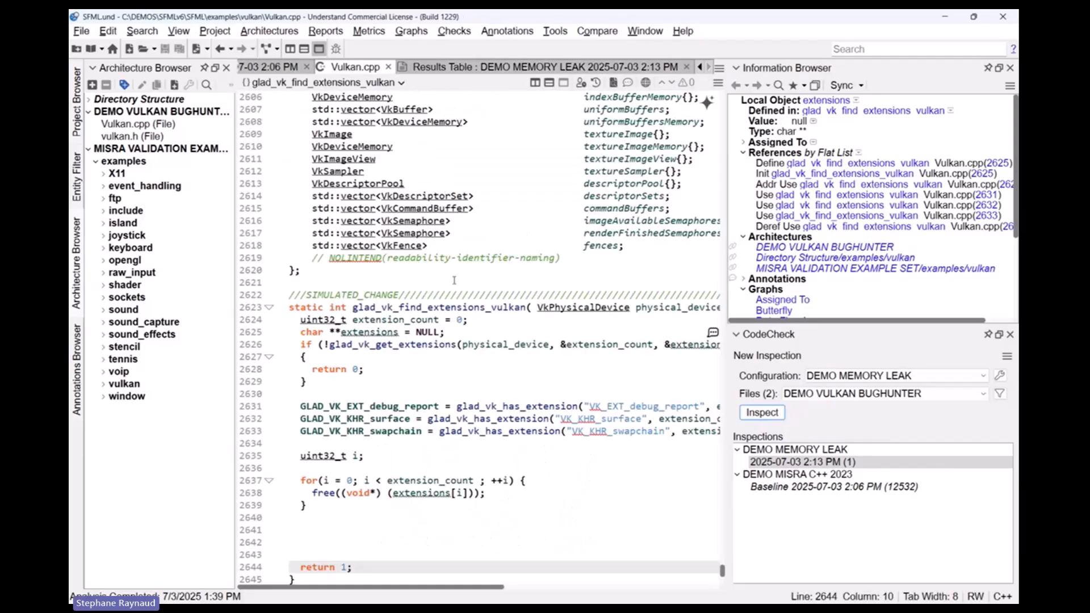
scroll(450, 462, down, 1)
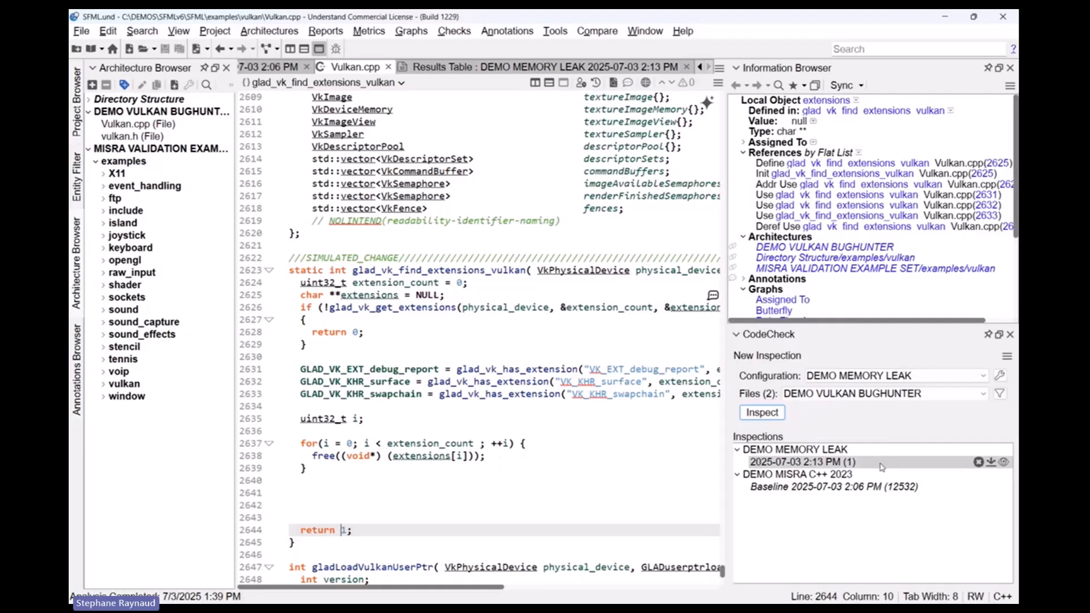
Show the DEMO MEMORY LEAK inspection's violations in the editor and explore the Dangling Pointer violation on line 2644 of Vulkan.cpp.
click(1003, 462)
scroll(537, 502, down, 2)
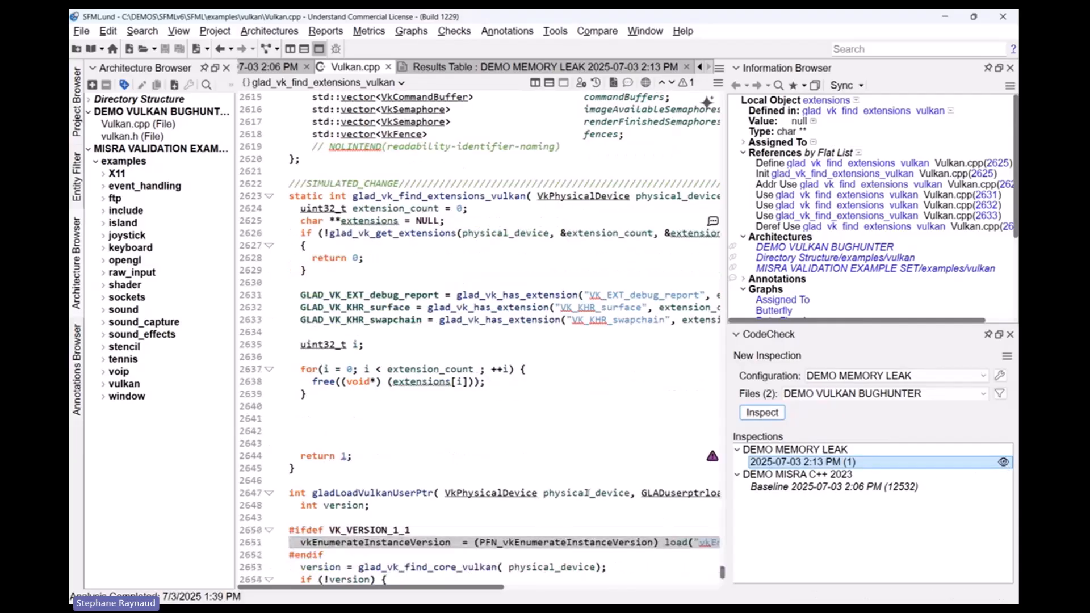
click(695, 460)
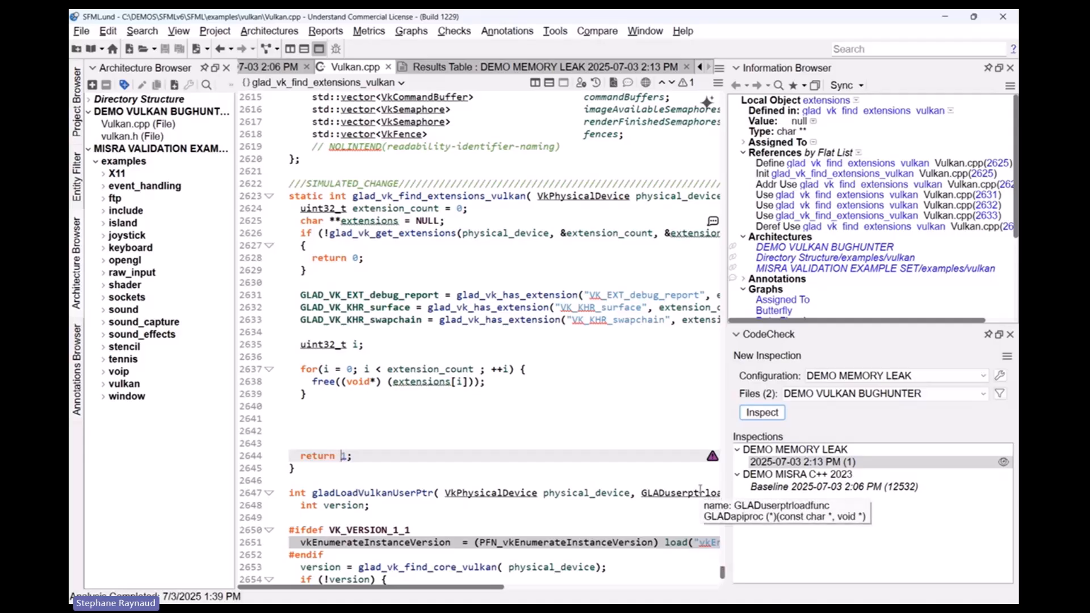
click(712, 457)
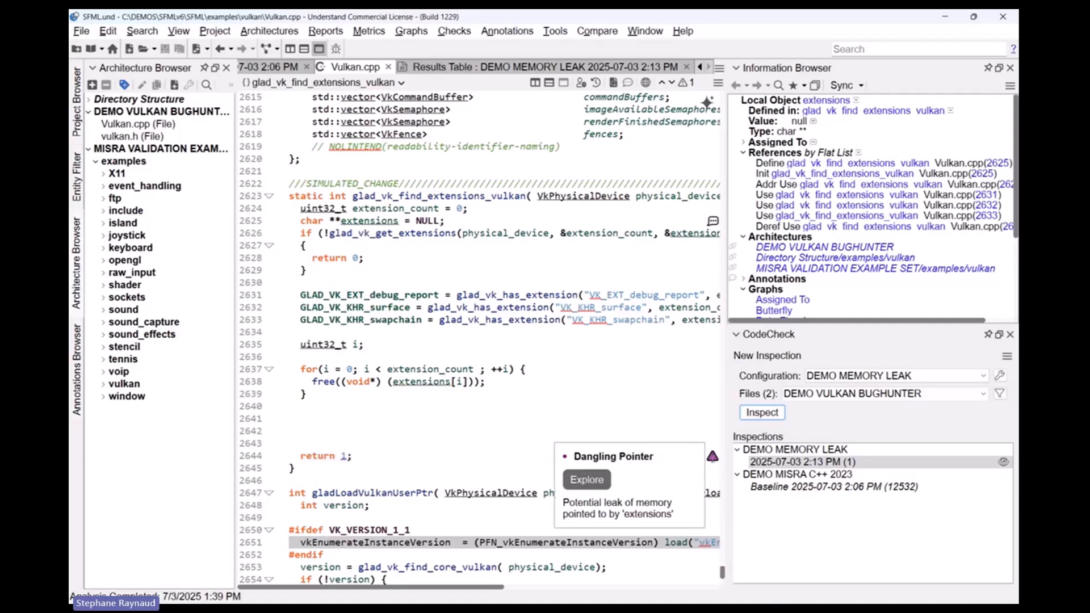
click(592, 480)
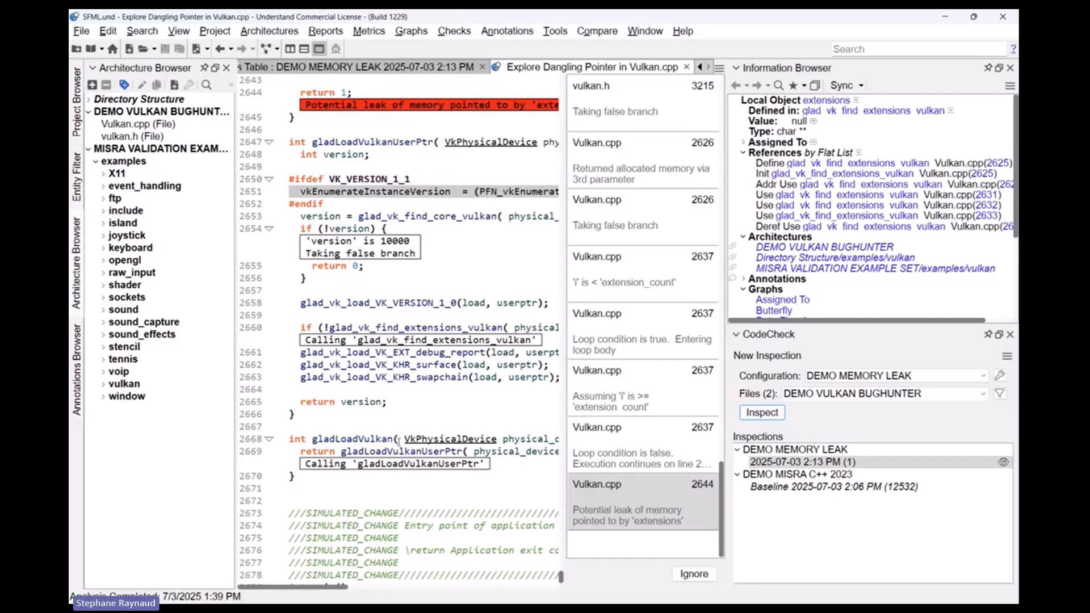
Trace the leak's execution path backwards from the loop on line 2637 of Vulkan.cpp to the memory allocation on line 3200 of vulkan.h.
scroll(396, 339, up, 5)
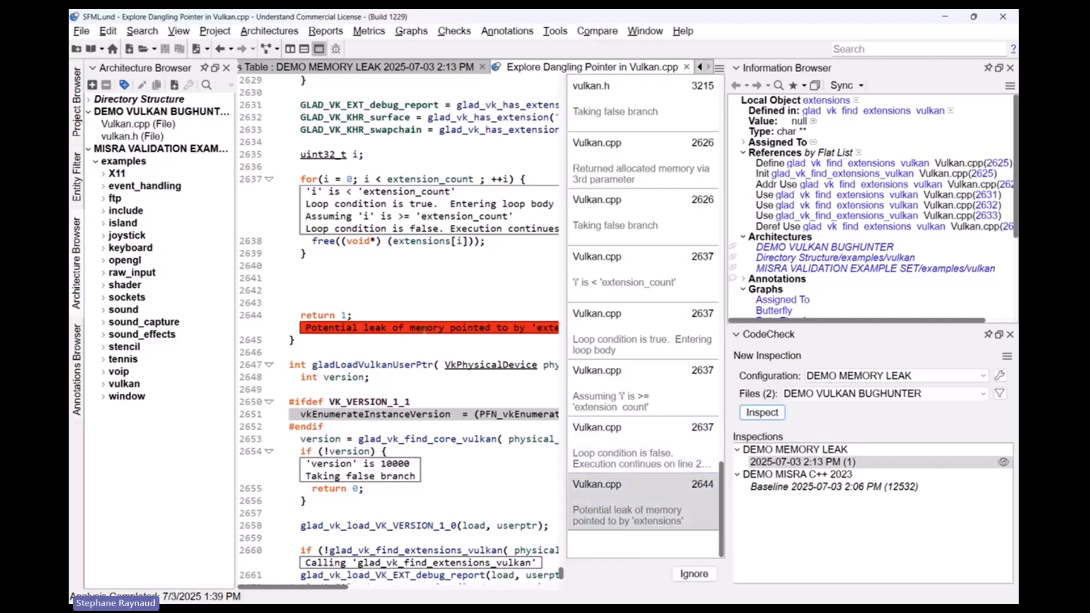
click(618, 453)
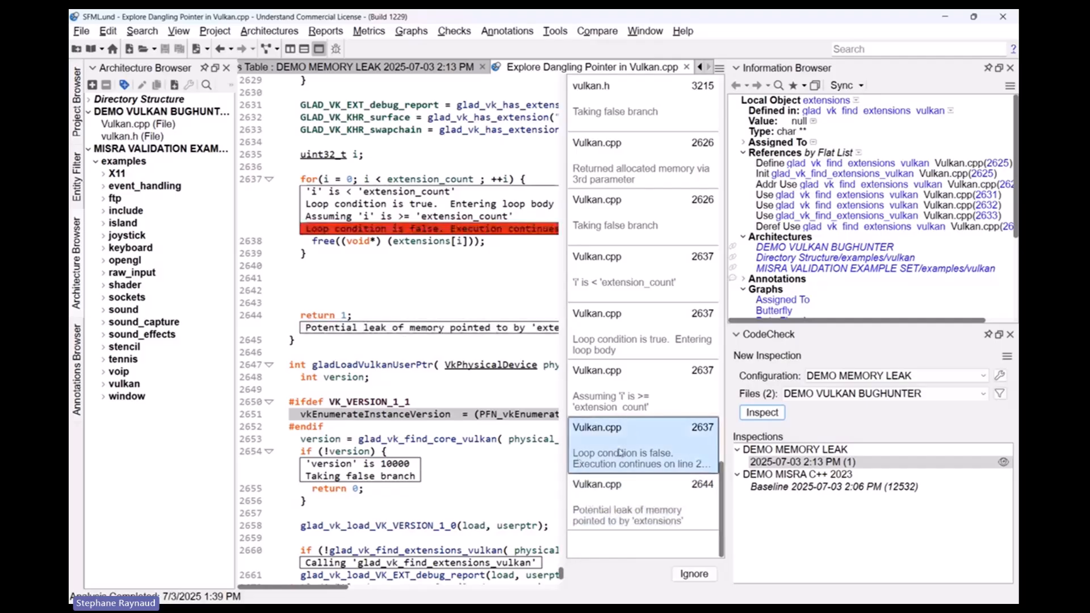
click(634, 404)
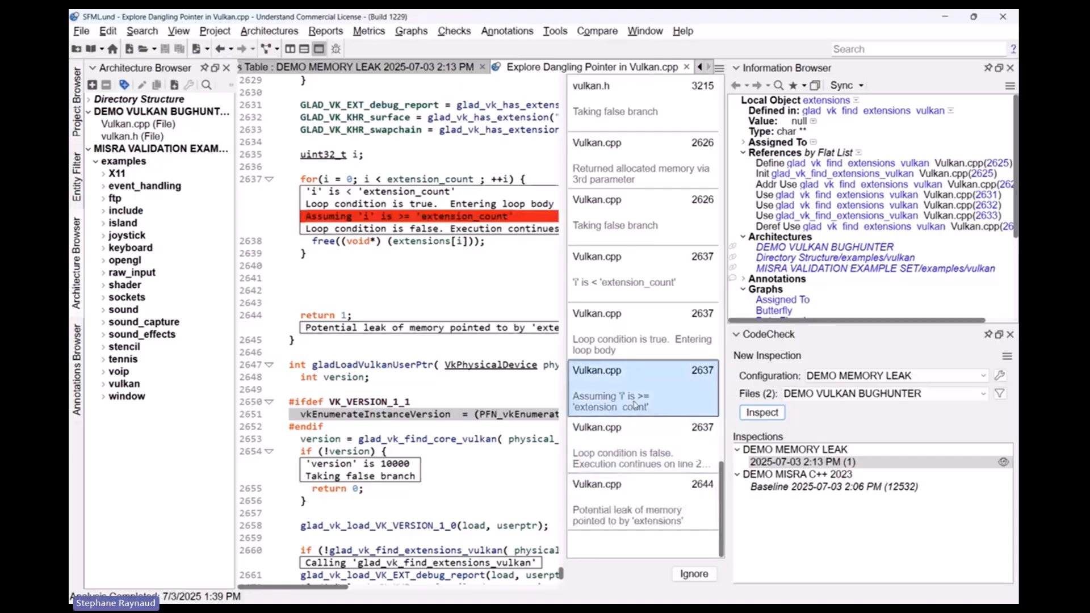
click(636, 344)
scroll(636, 339, up, 2)
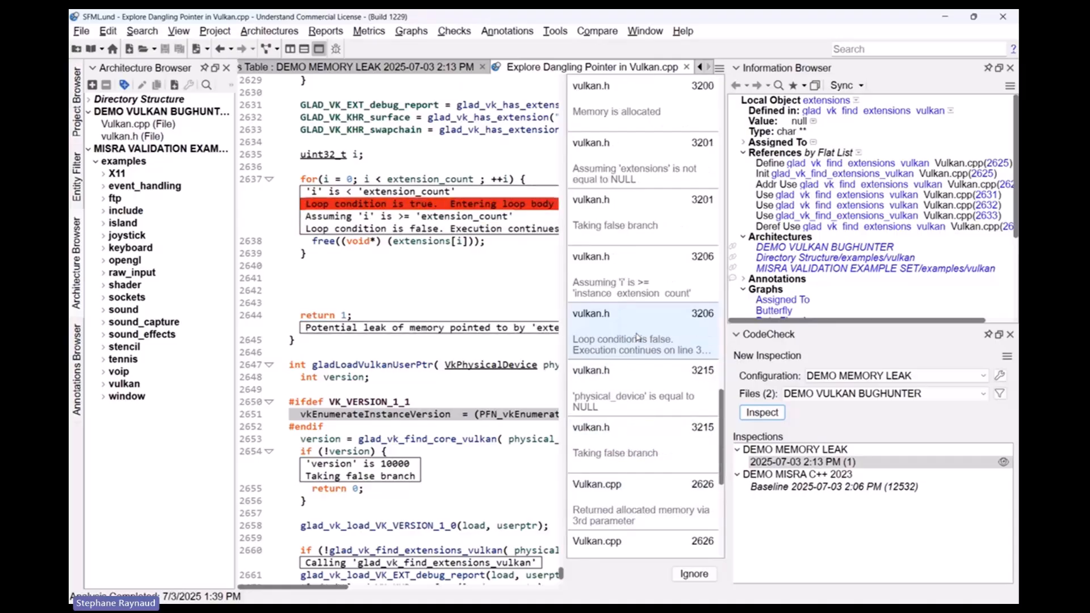
click(636, 338)
click(633, 289)
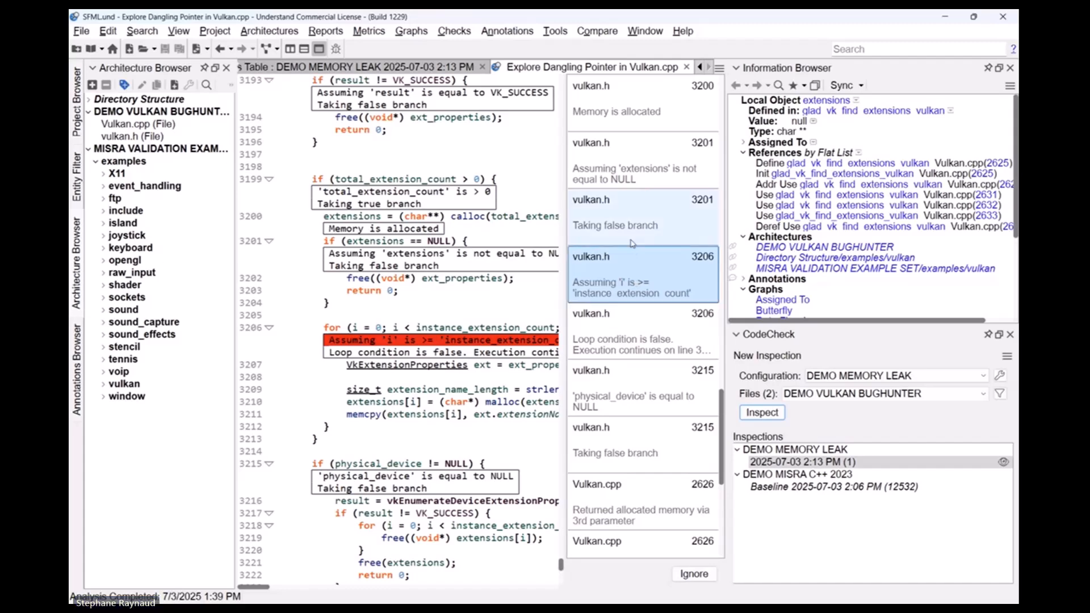
click(630, 200)
click(629, 141)
click(627, 111)
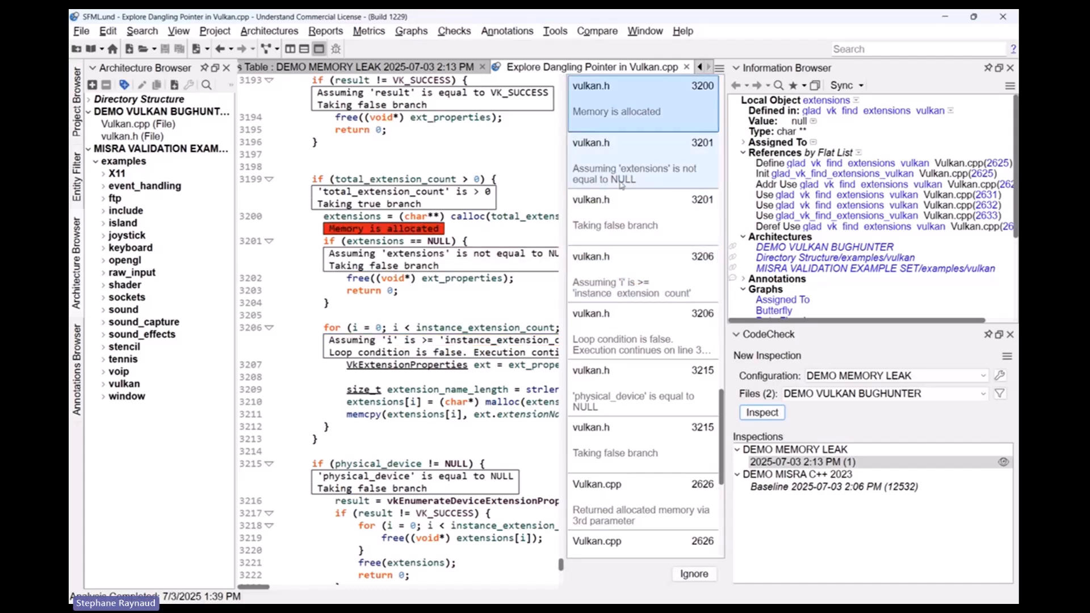
scroll(622, 204, up, 1)
scroll(622, 239, up, 3)
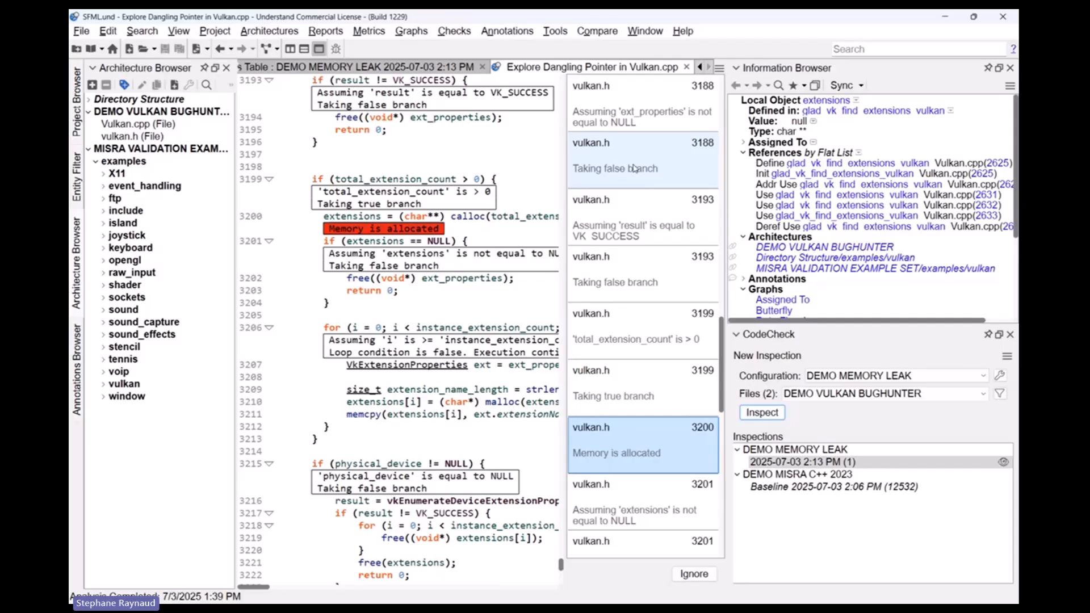
Close the Information Browser and the Dangling Pointer exploration.
click(1010, 68)
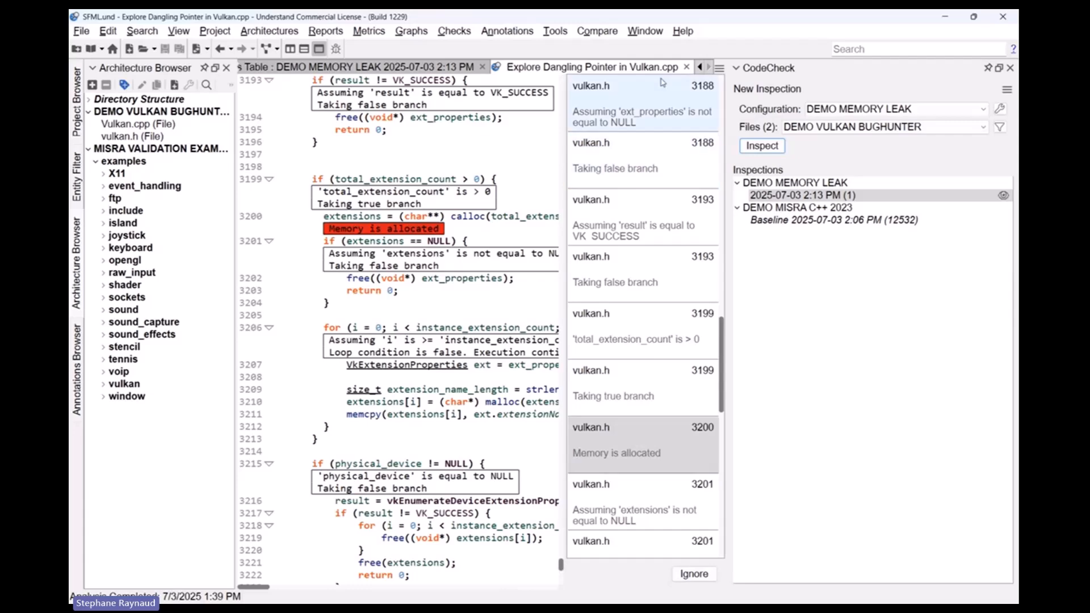
click(687, 67)
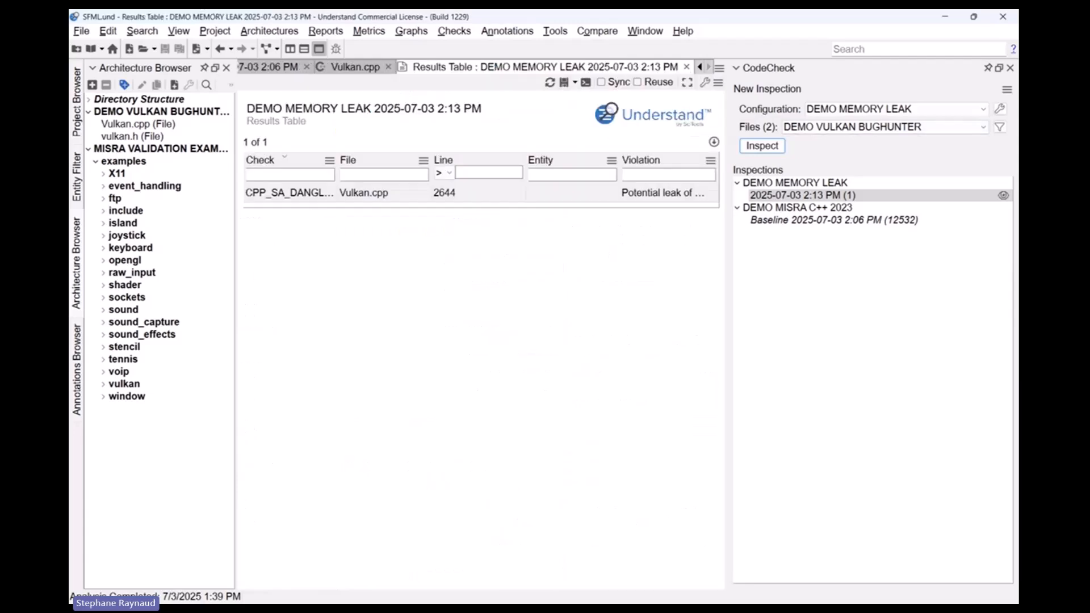
key(alt+Tab)
key(Right)
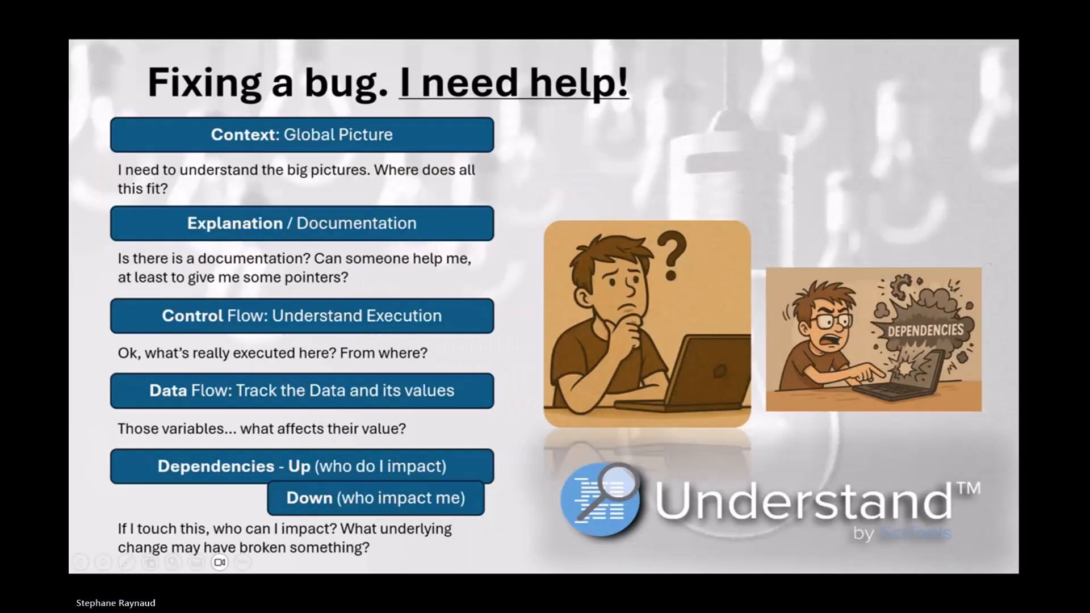
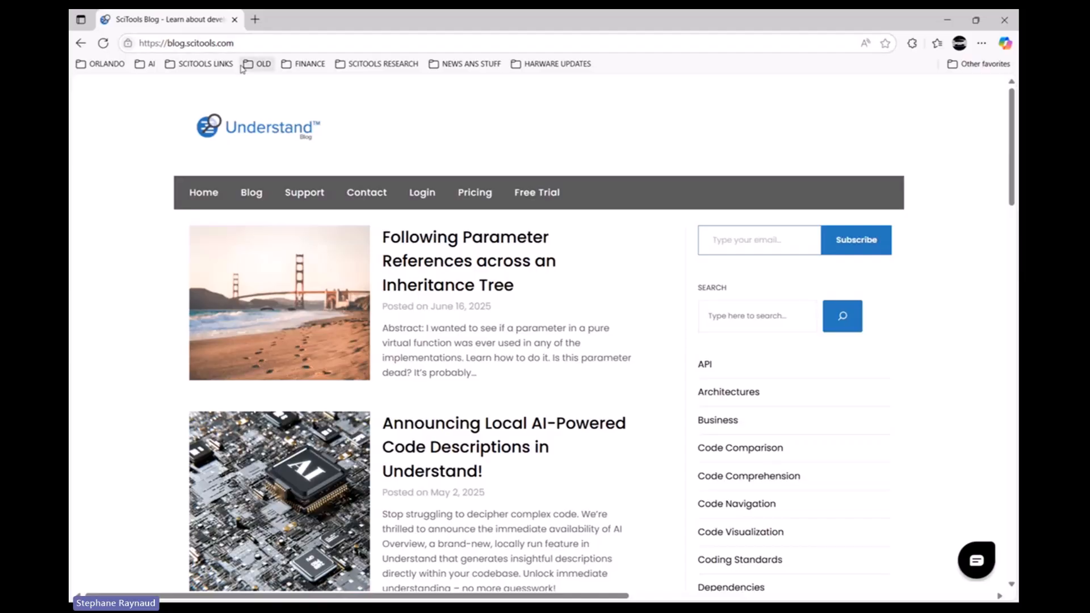
Look through the article list and categories on the SciTools blog.
scroll(540, 483, down, 5)
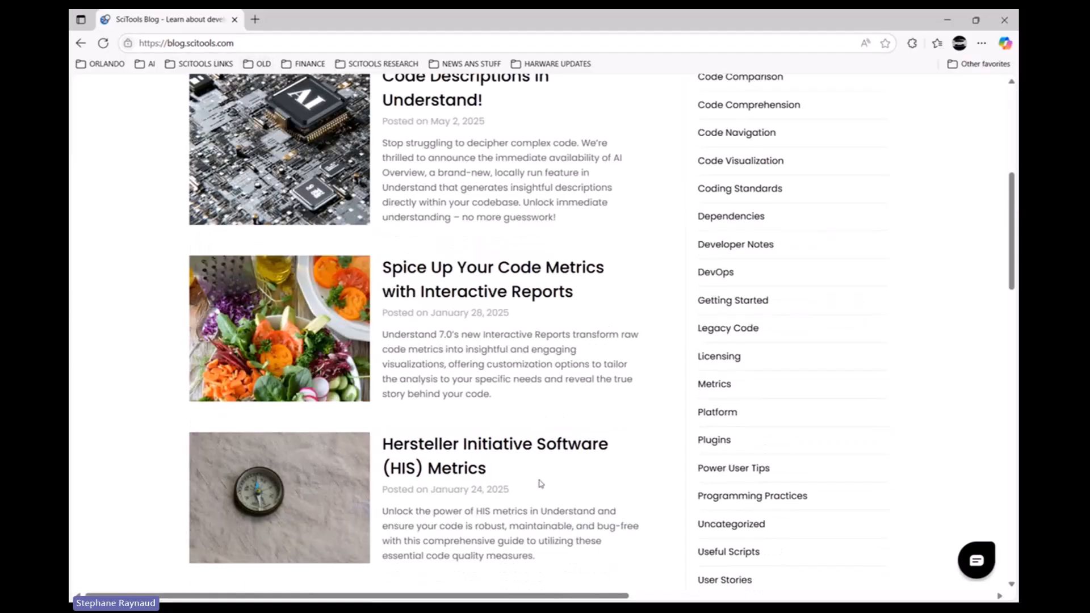
scroll(540, 483, down, 1)
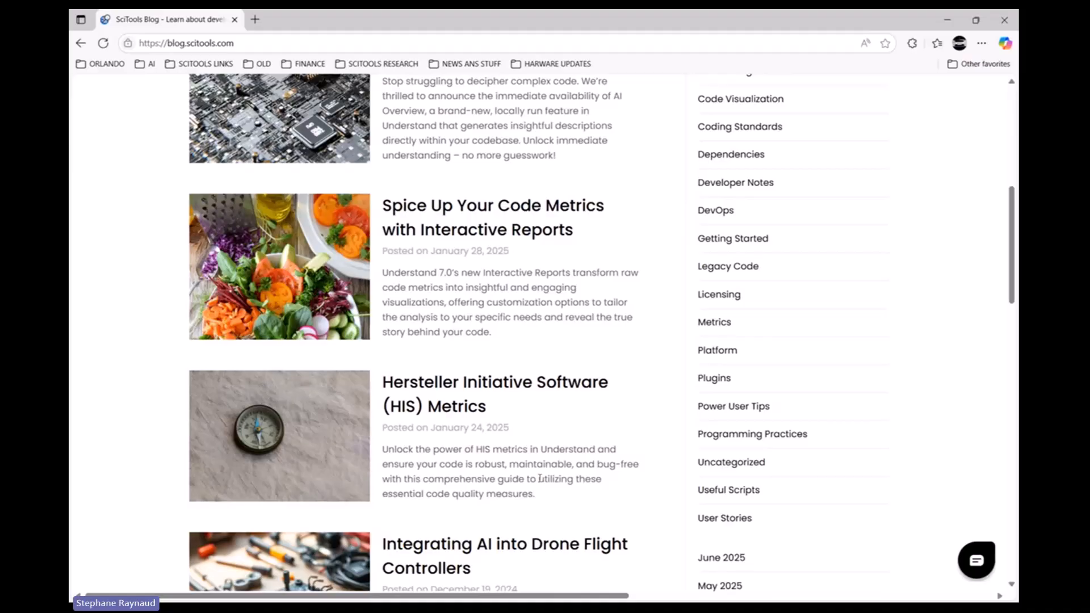
scroll(540, 478, up, 4)
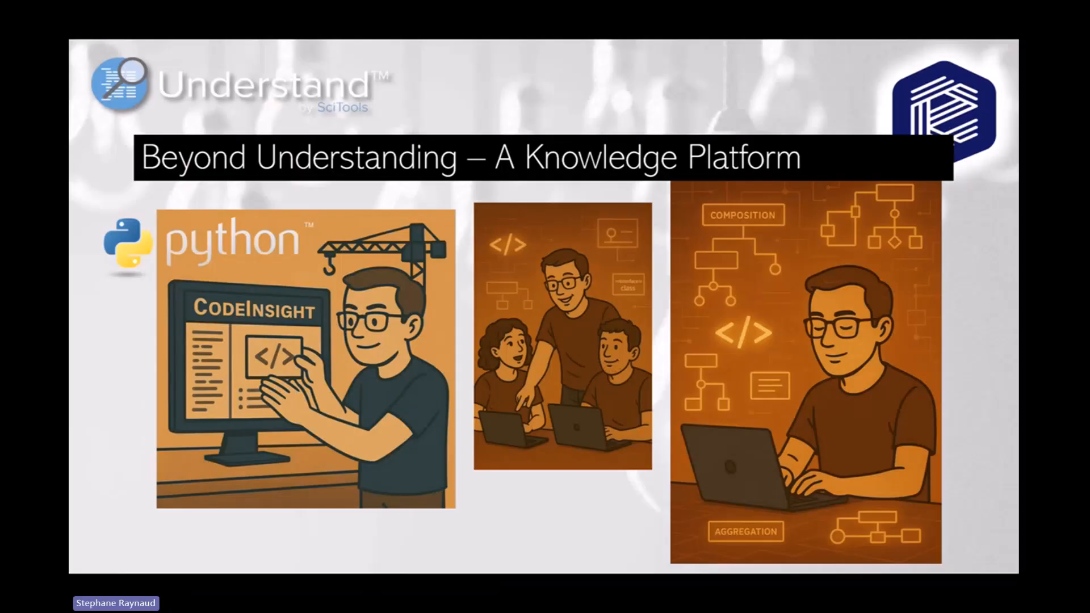
key(Right)
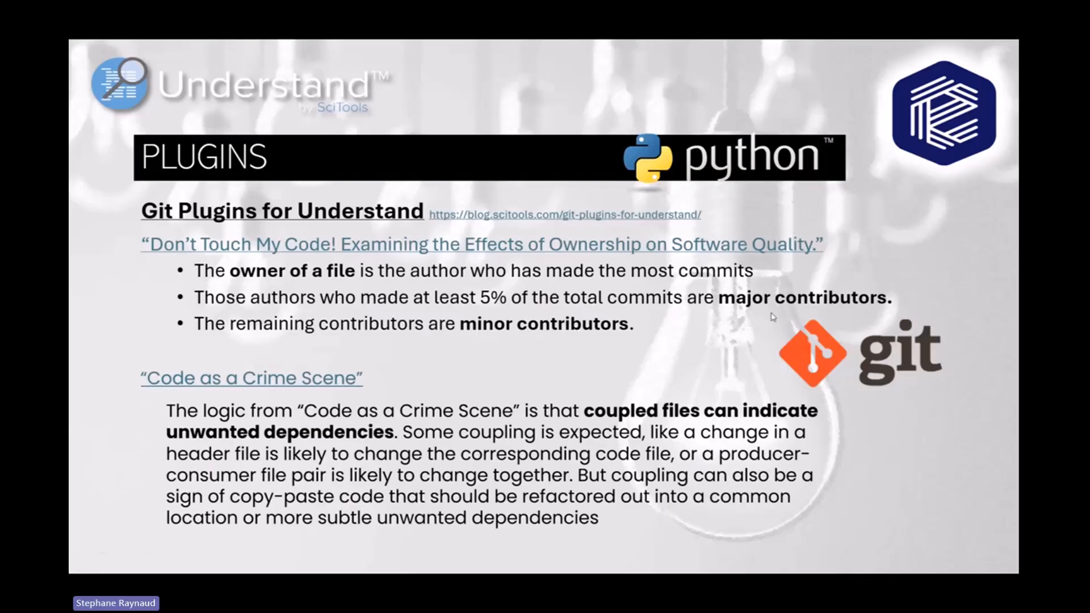
Switch to Understand, review the plugins of the Git solution in the Plugin Manager, and close it.
key(alt+Tab)
click(555, 31)
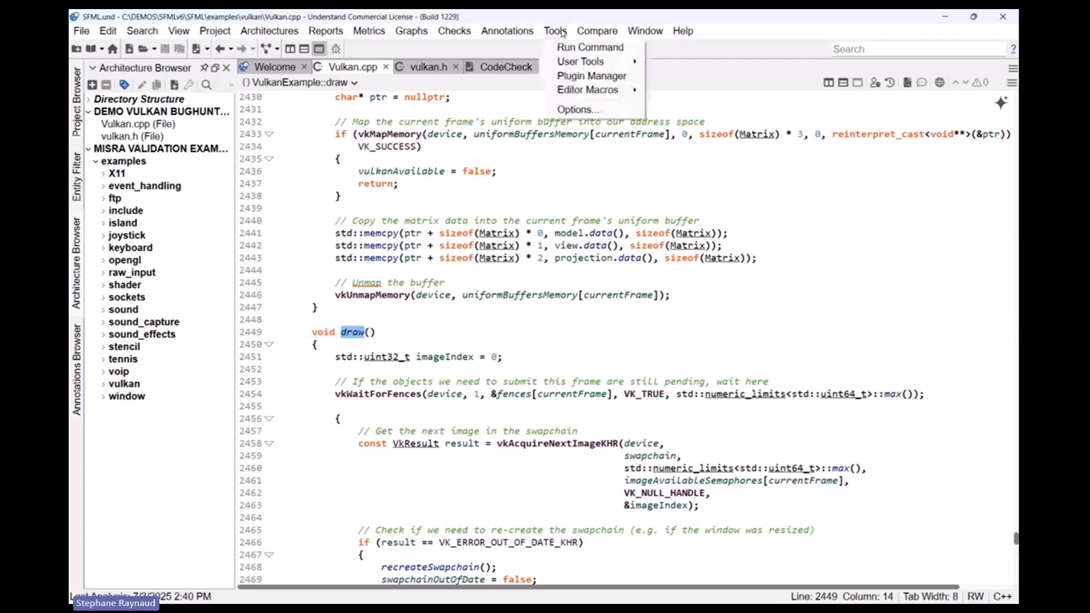
click(578, 78)
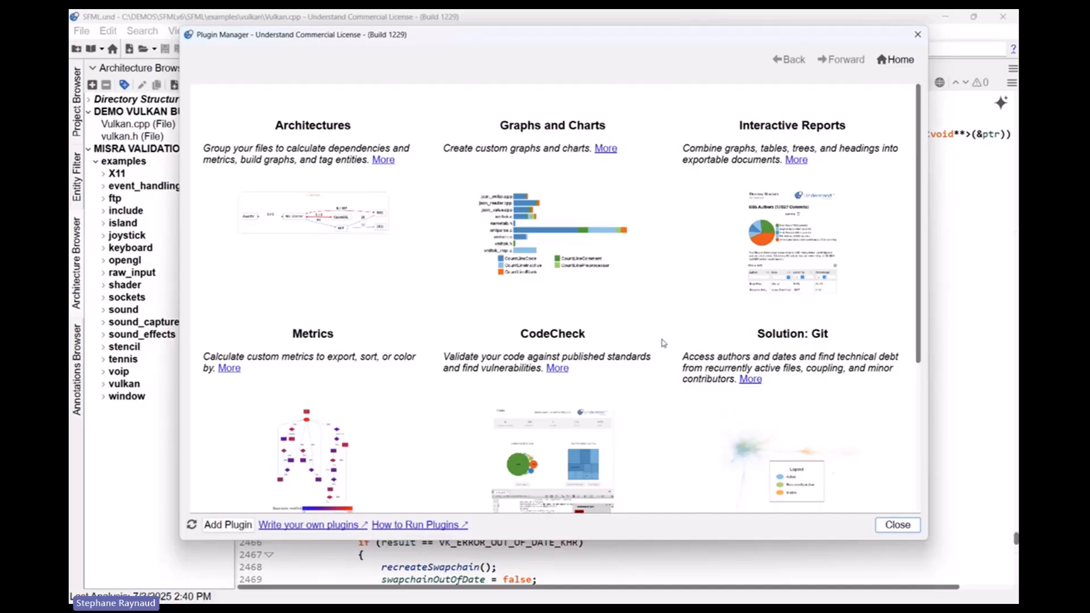
scroll(664, 344, down, 1)
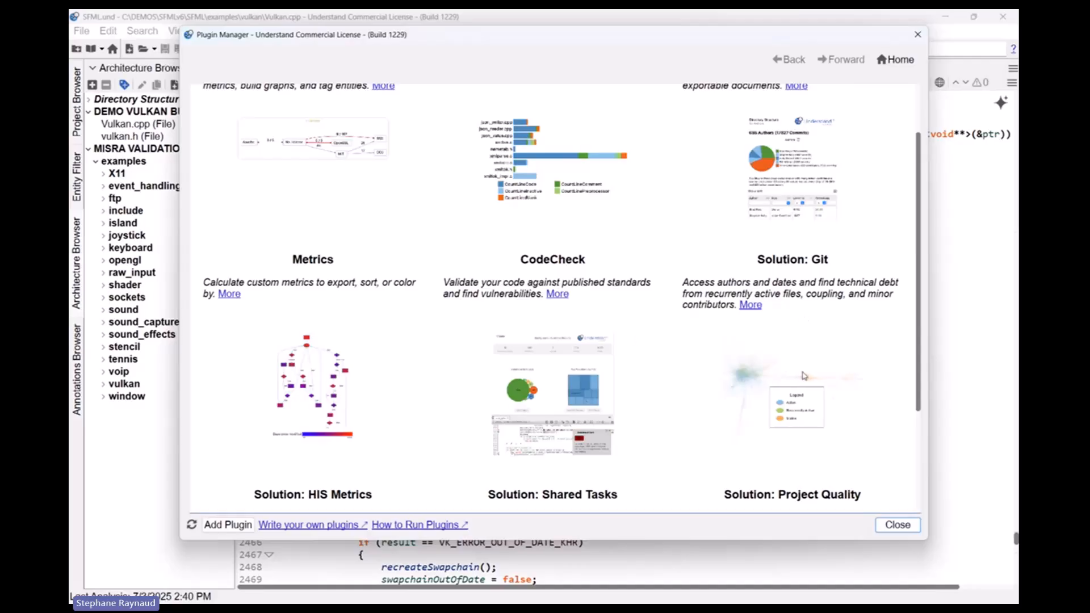
click(803, 376)
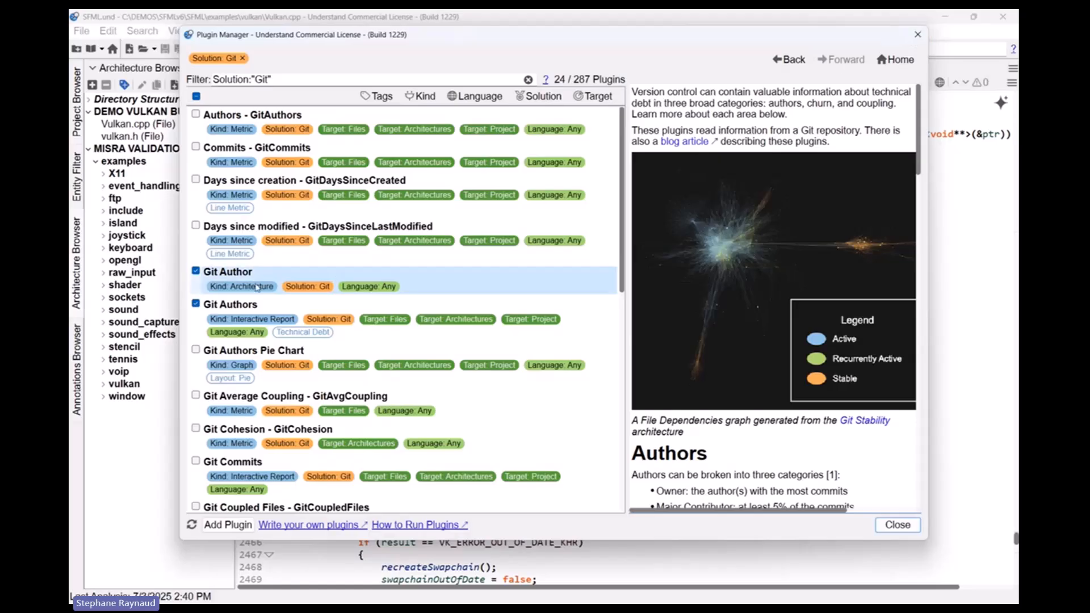
scroll(273, 340, down, 1)
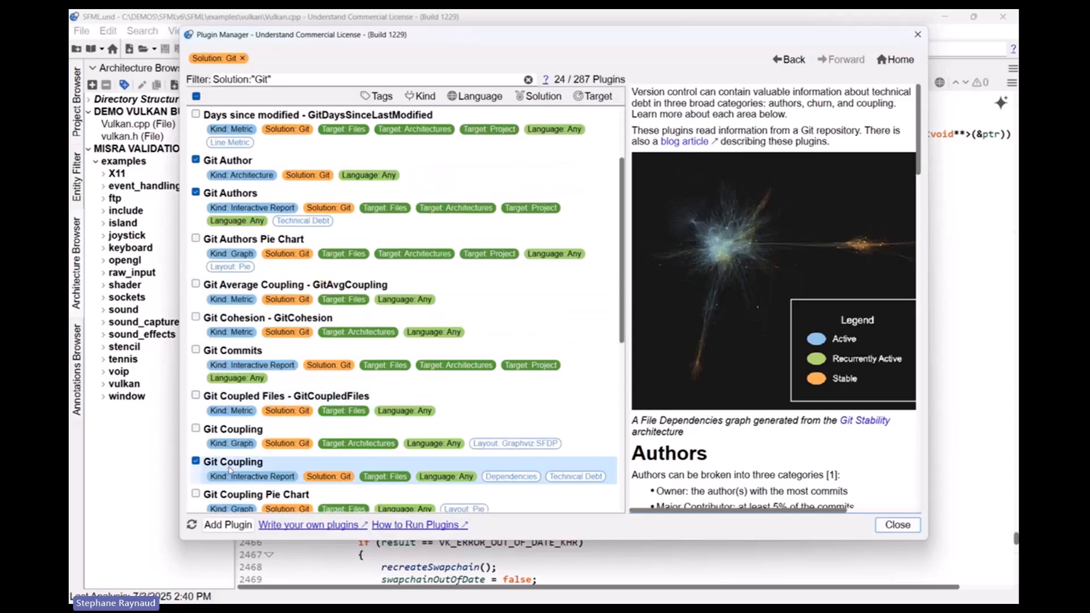
click(918, 35)
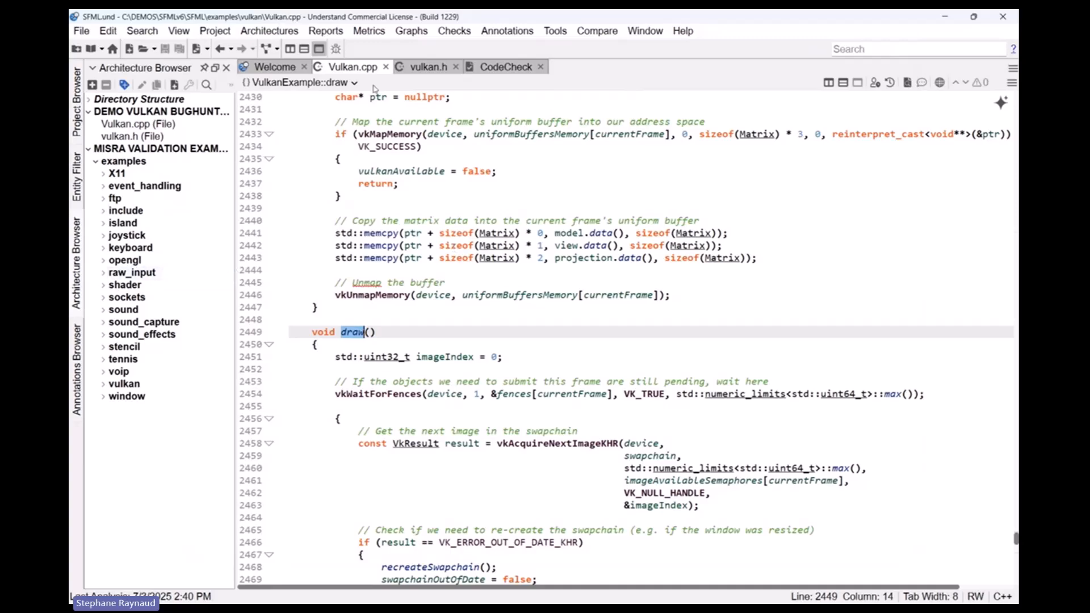
Open the Git Authors interactive report for Vulkan.cpp.
right_click(367, 70)
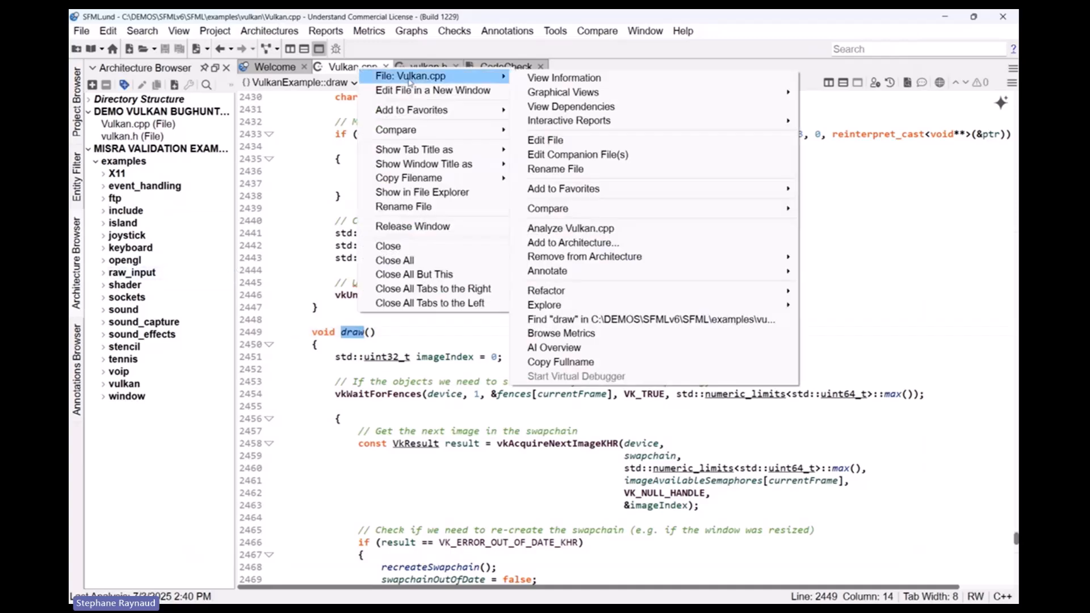
mouse_move(568, 119)
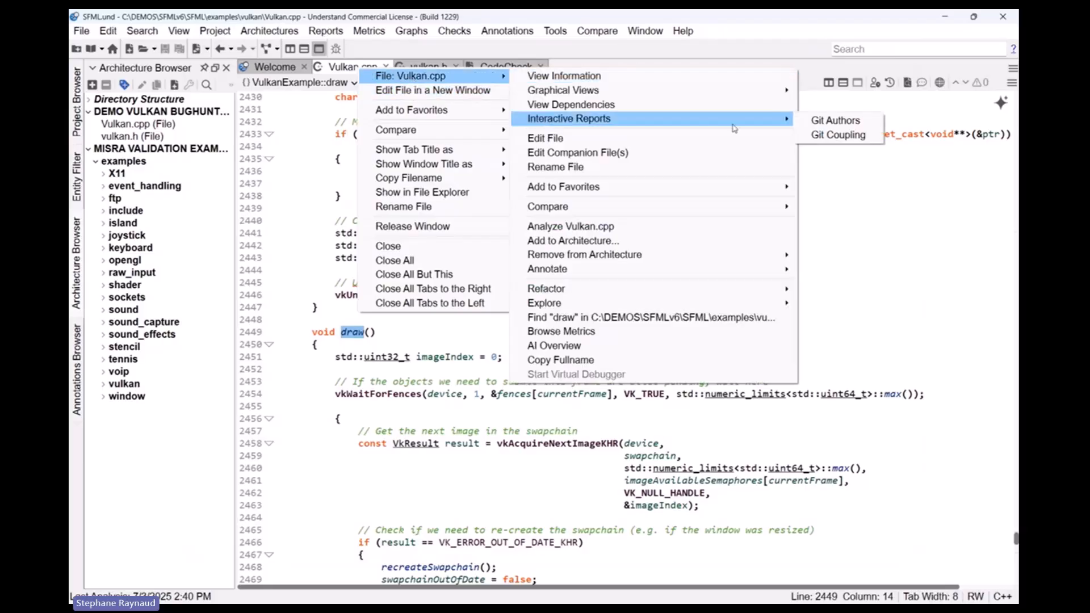
click(818, 121)
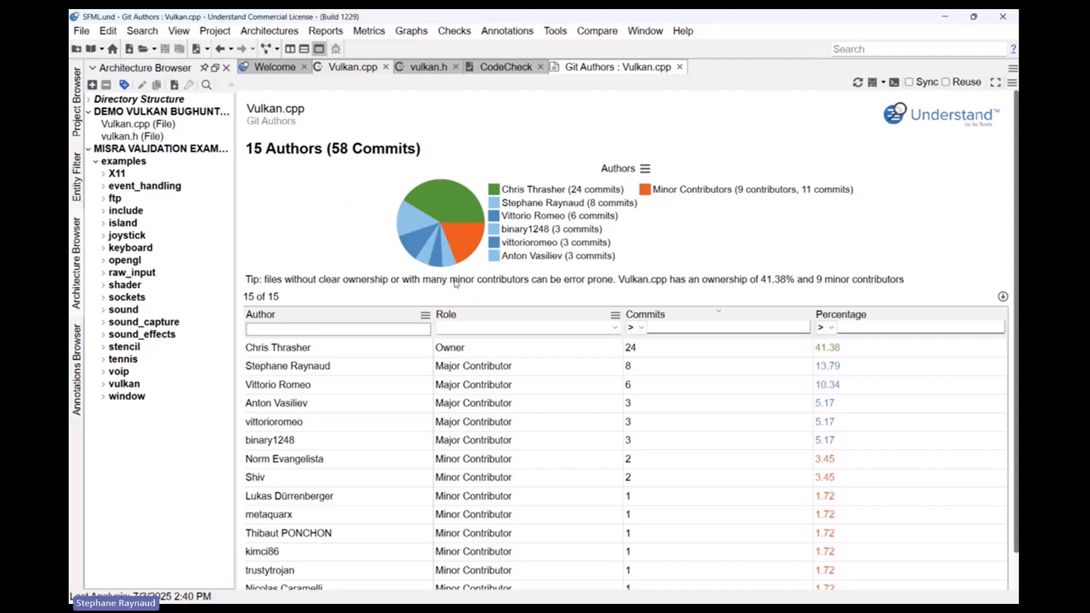
Open the Git Coupling interactive report for Vulkan.cpp.
right_click(361, 71)
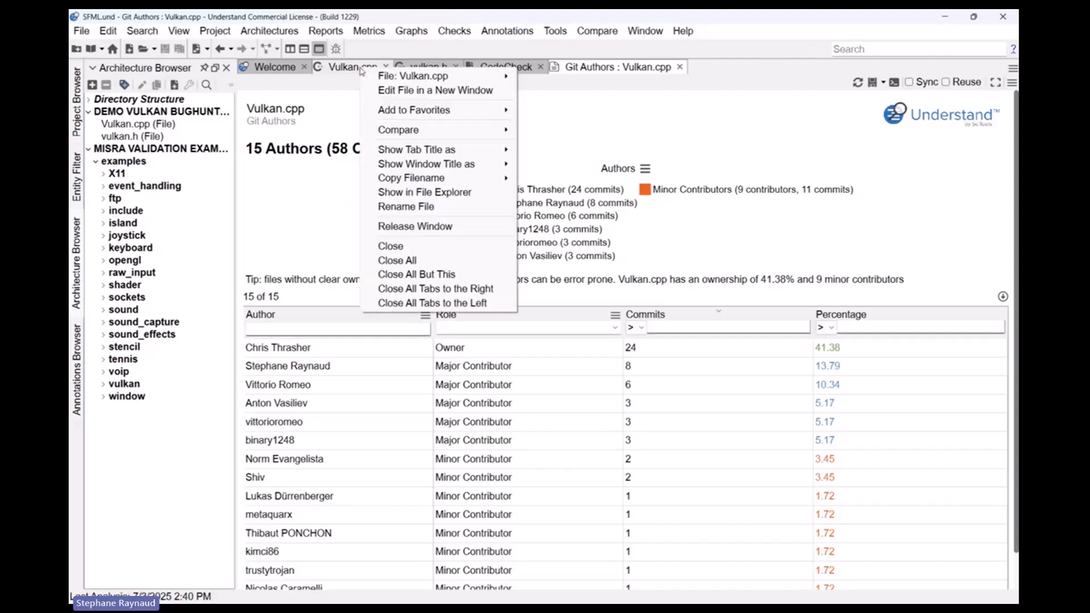
mouse_move(388, 76)
mouse_move(572, 98)
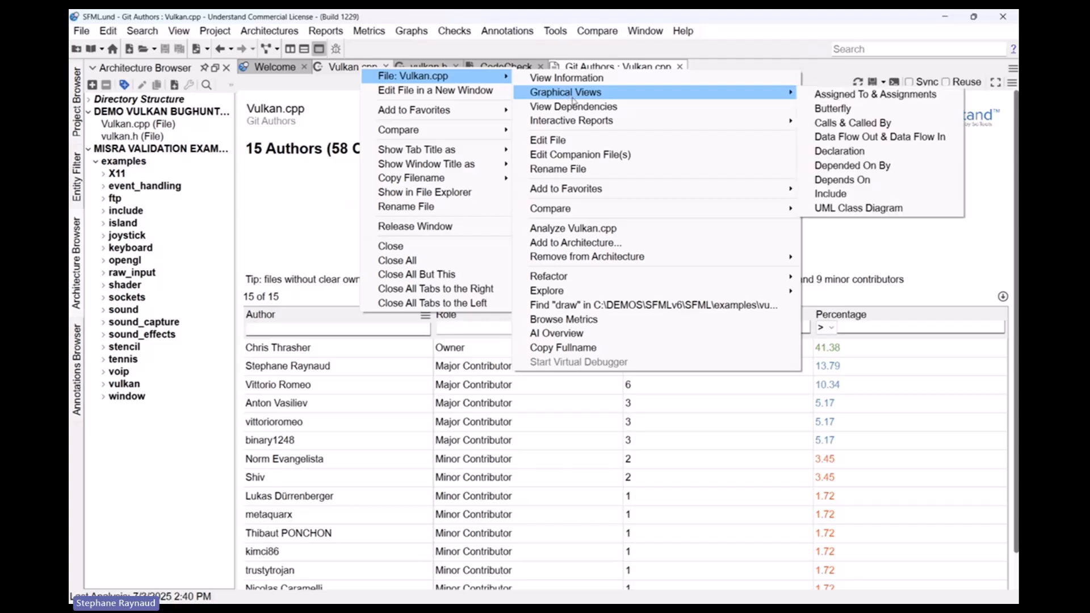
mouse_move(657, 124)
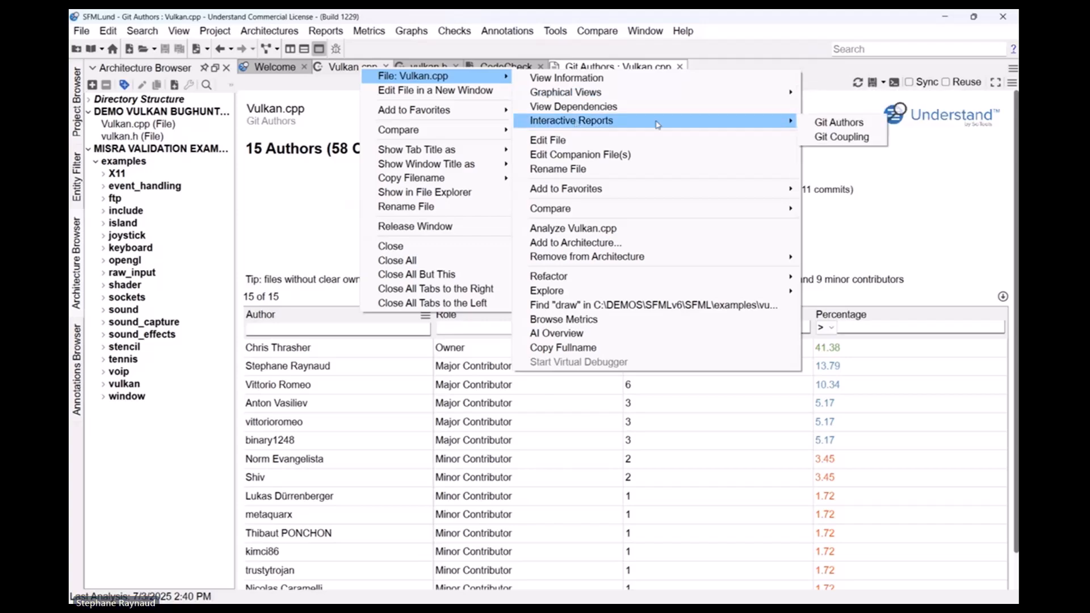
click(838, 141)
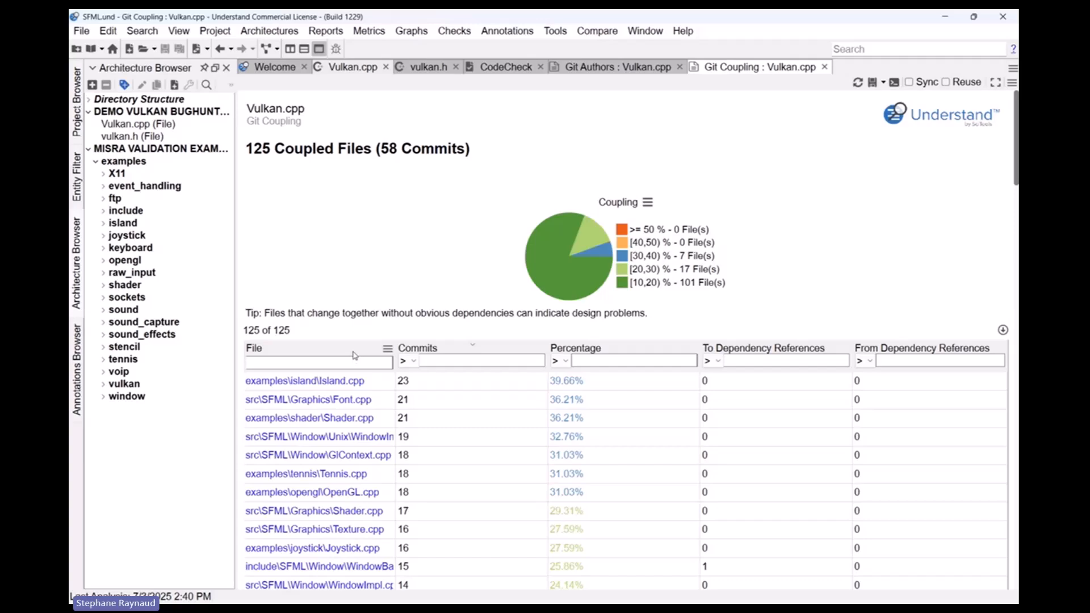
Open the Git Authors report for the coupled file Island.cpp and compare it with the Git Authors report of Vulkan.cpp.
right_click(334, 382)
mouse_move(437, 132)
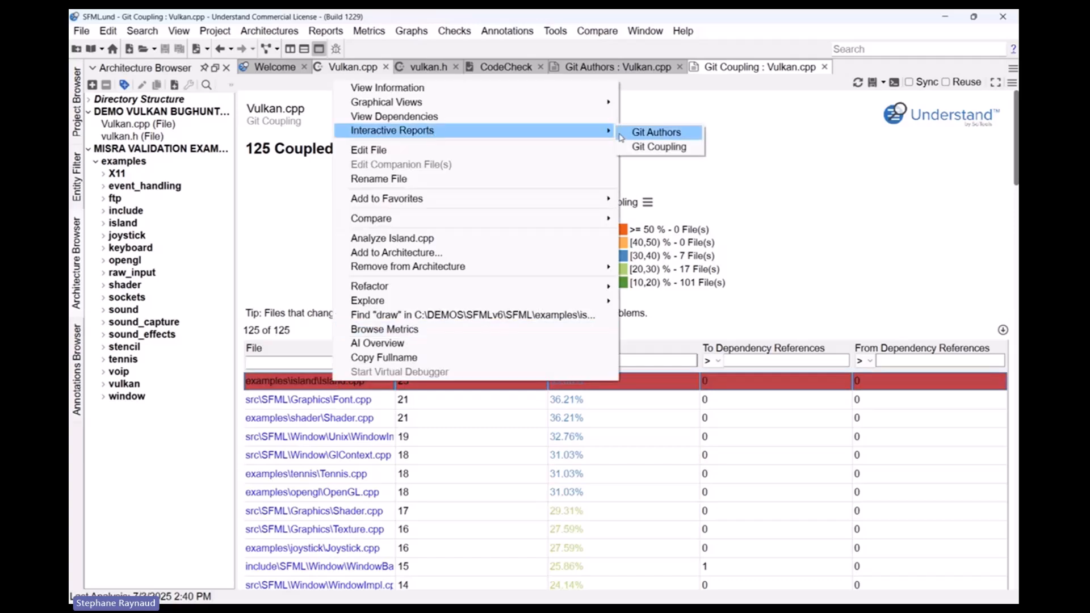
click(644, 134)
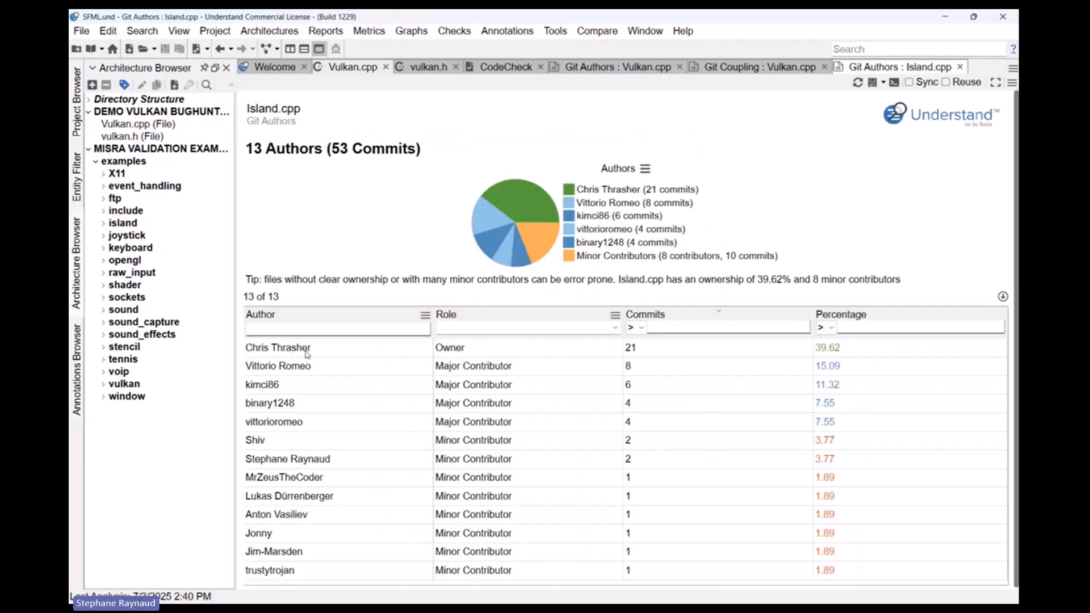
click(636, 69)
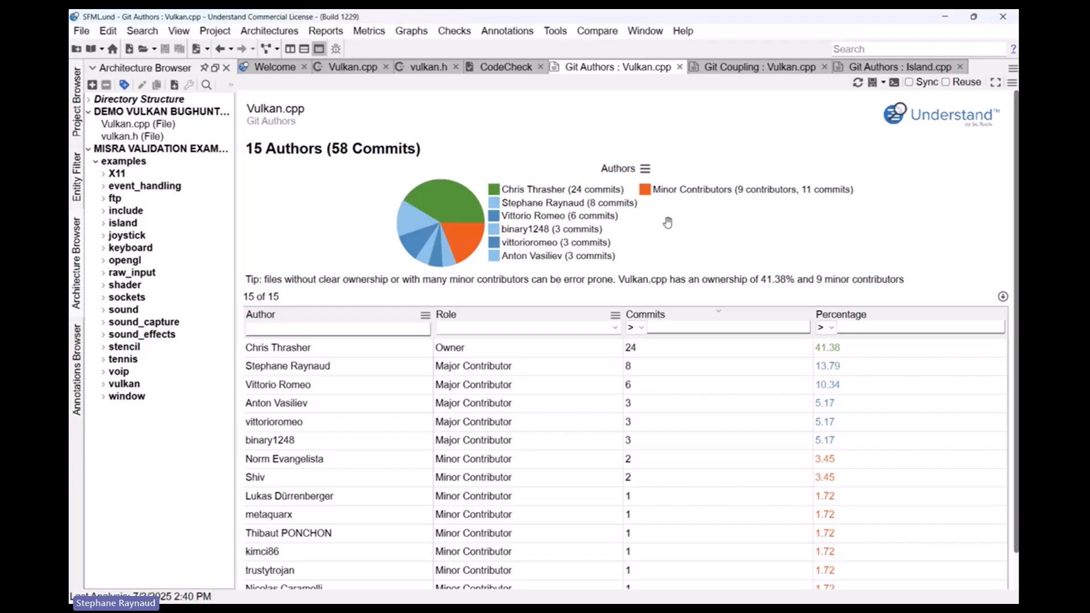
Collapse the two custom architectures and add the automatic Git Author architecture to the project.
click(89, 148)
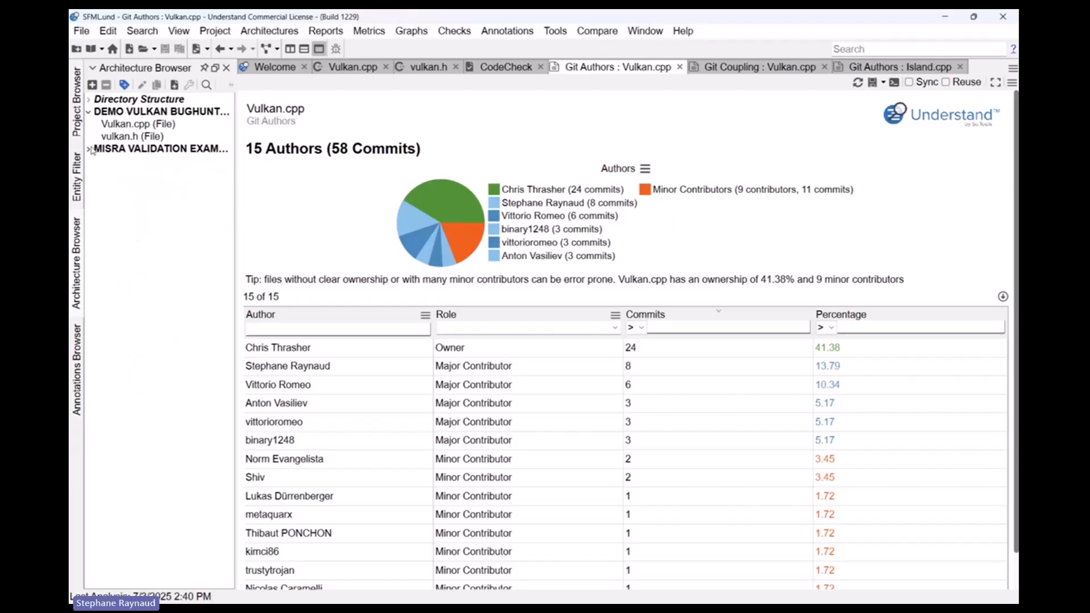
click(89, 112)
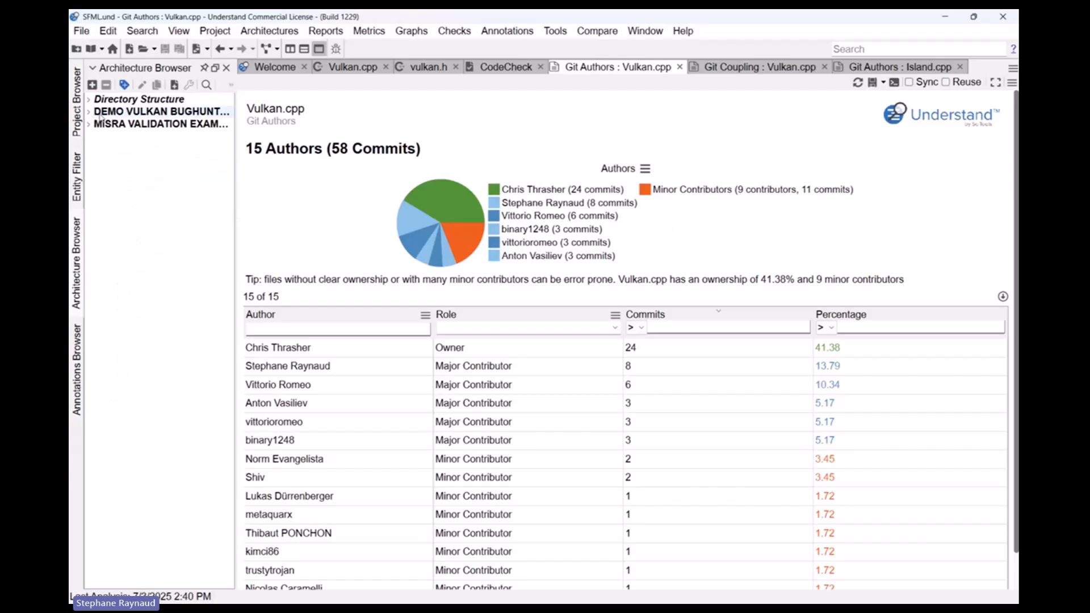
click(175, 85)
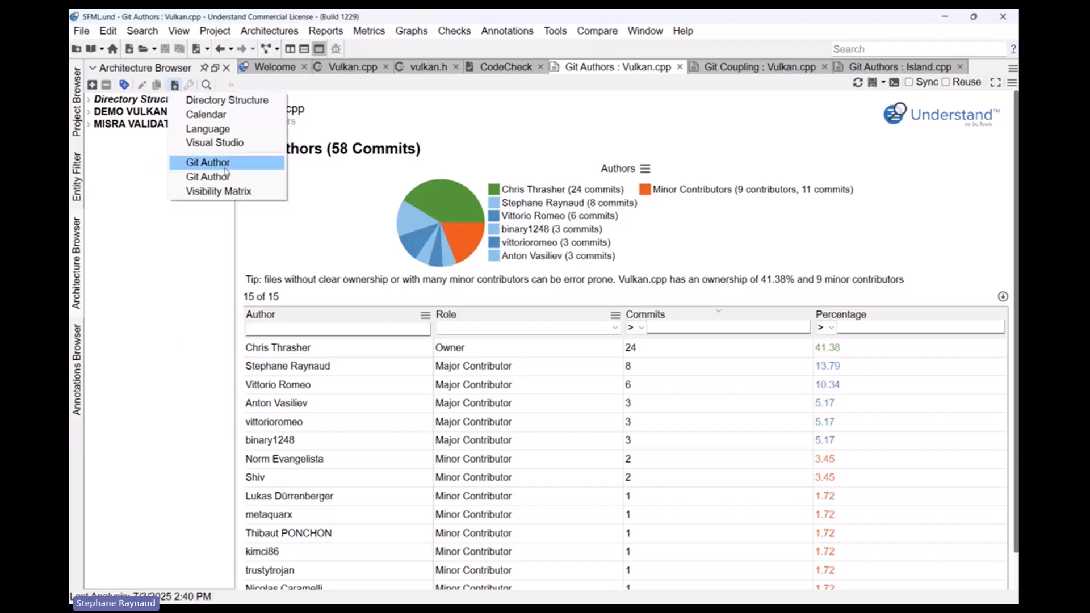
click(224, 163)
click(505, 307)
click(541, 342)
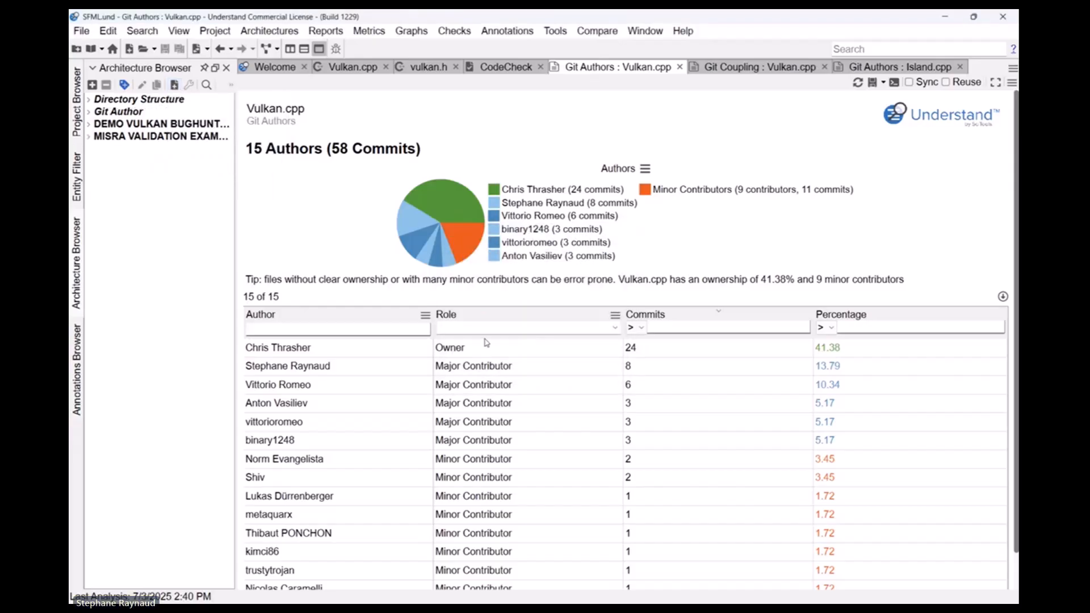
Expand the Git Author architecture, look through the files of its first author, and collapse that author again.
click(89, 112)
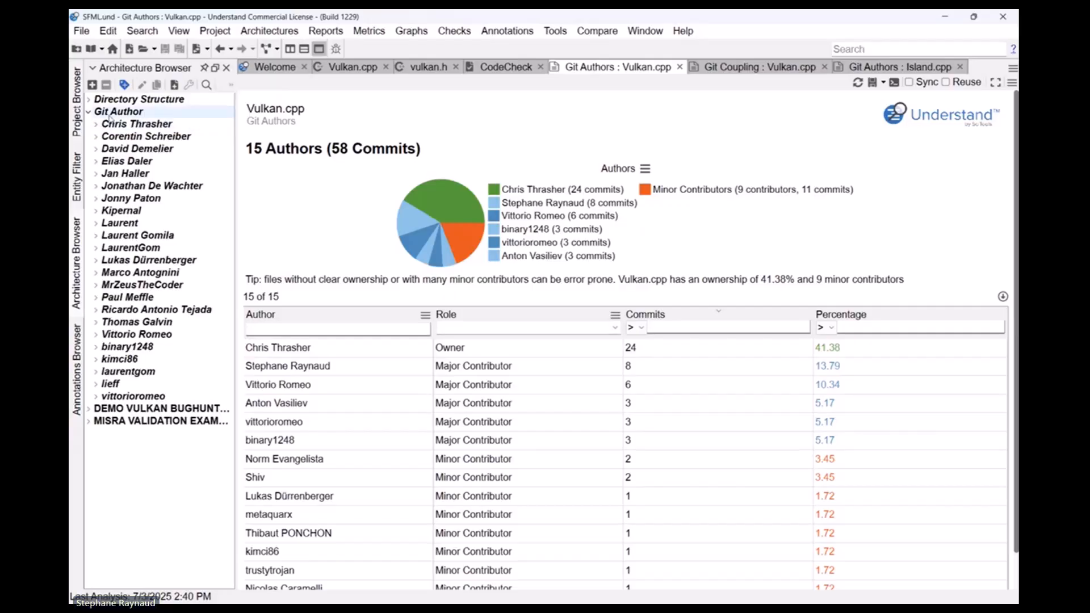
click(96, 124)
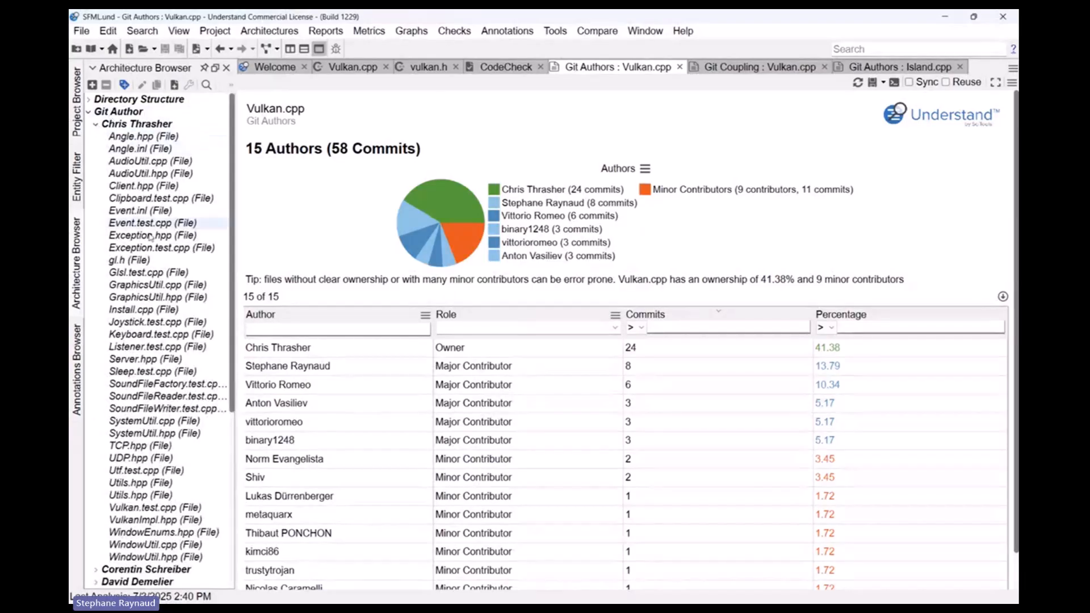
click(96, 124)
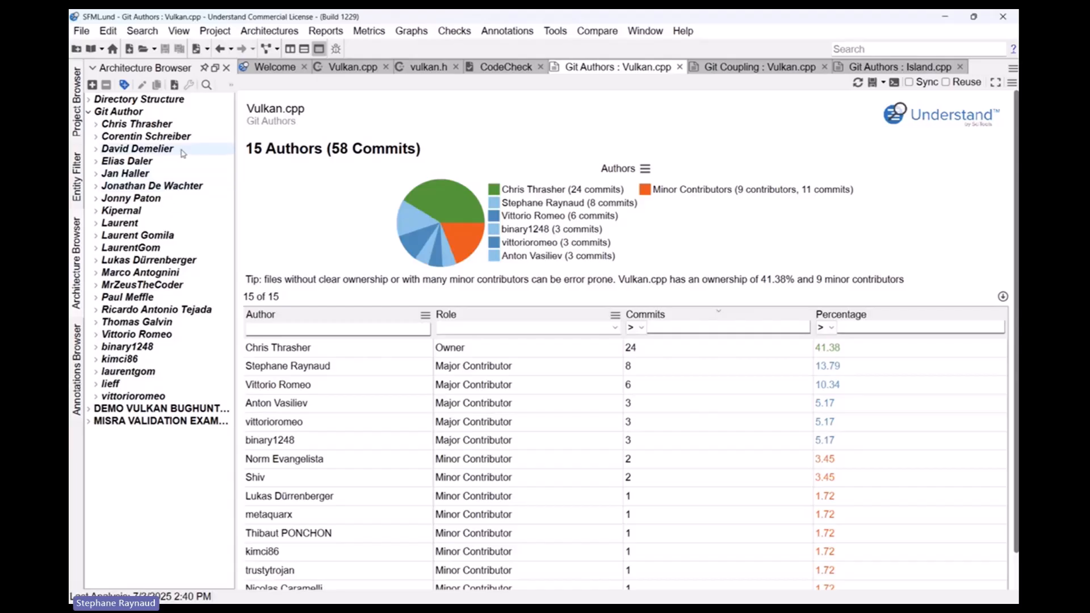
Open the Dependencies graph of the whole Git Author architecture.
right_click(133, 116)
mouse_move(183, 153)
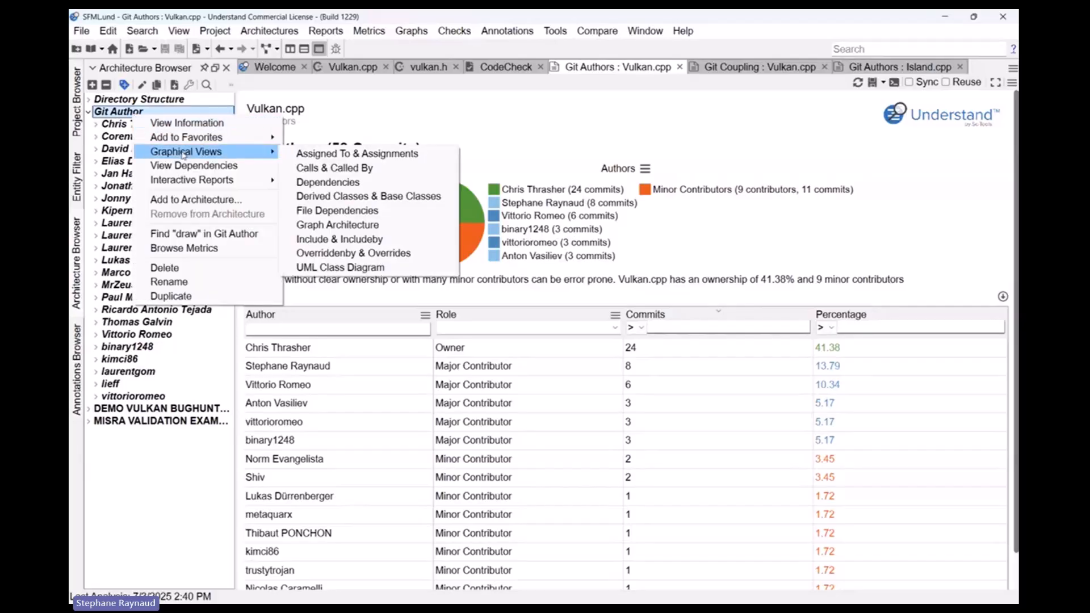
click(411, 30)
mouse_move(423, 48)
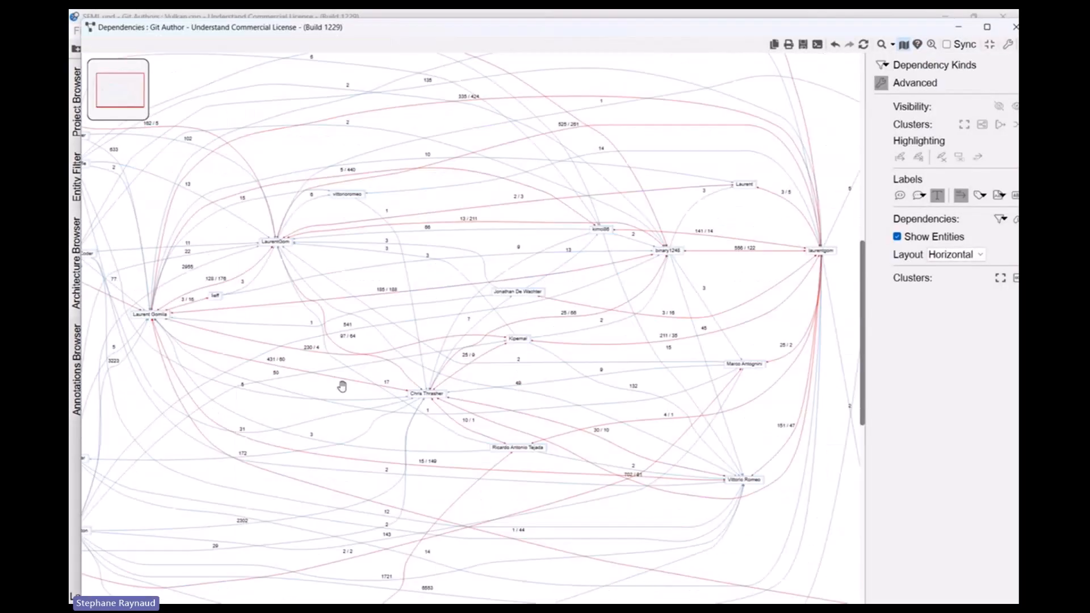
Examine the dependency links between the authors in the Git Author graph, especially around the central author node, and close the graph.
drag(312, 338, 483, 254)
scroll(550, 281, up, 8)
scroll(557, 294, down, 2)
scroll(558, 296, up, 2)
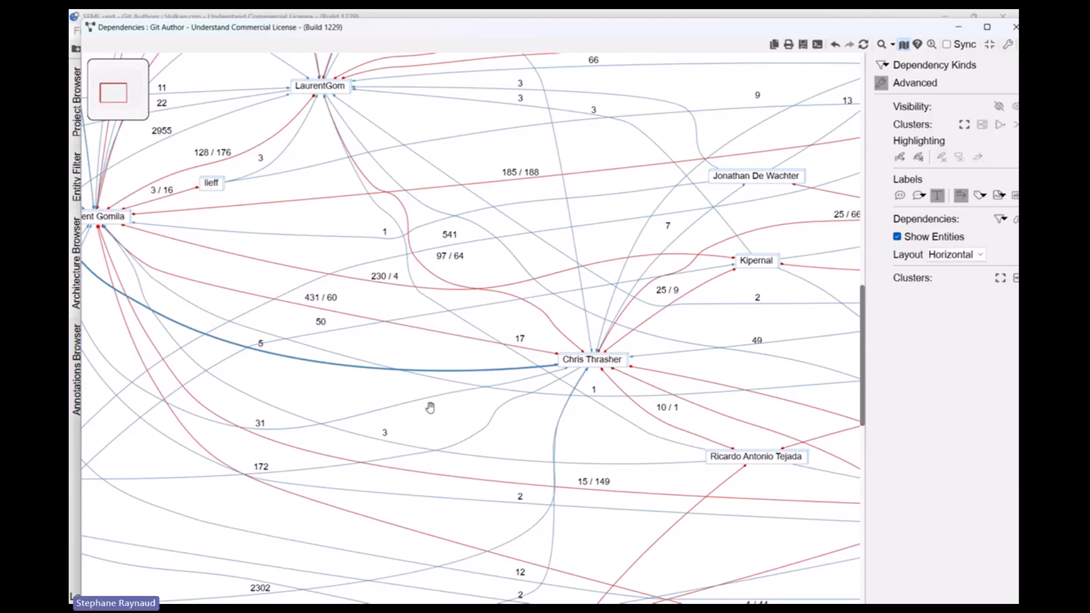
scroll(429, 408, down, 1)
scroll(430, 410, down, 1)
scroll(424, 420, down, 1)
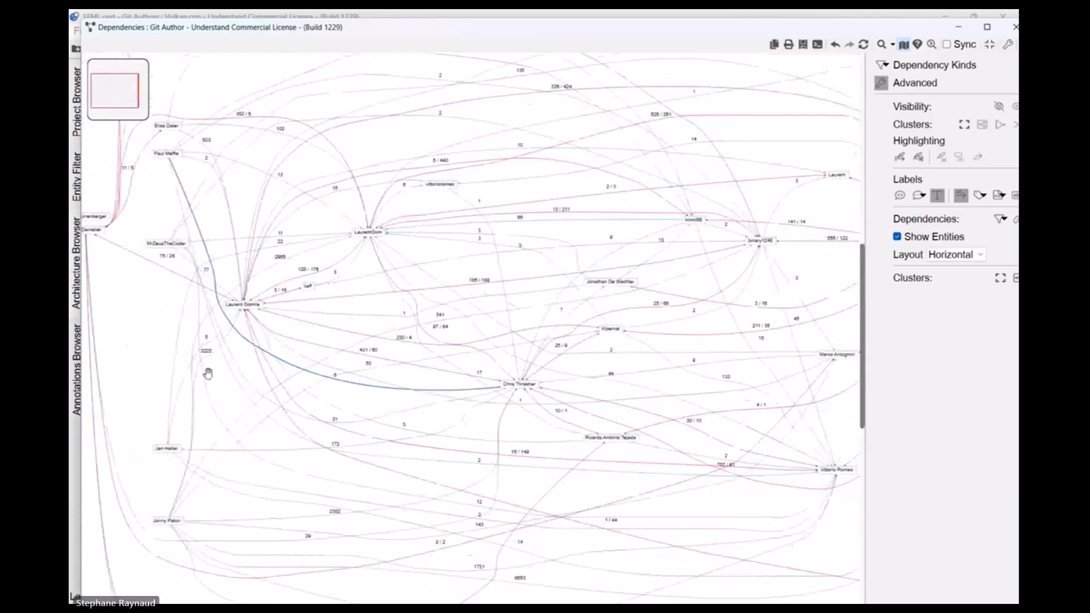
scroll(128, 311, down, 1)
scroll(510, 407, down, 1)
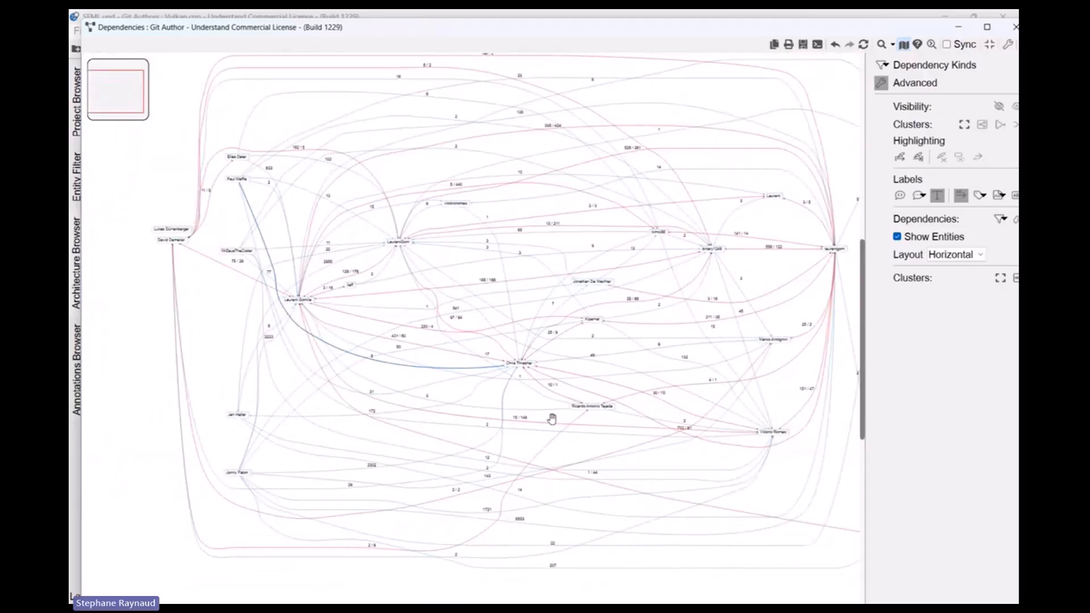
scroll(522, 420, up, 3)
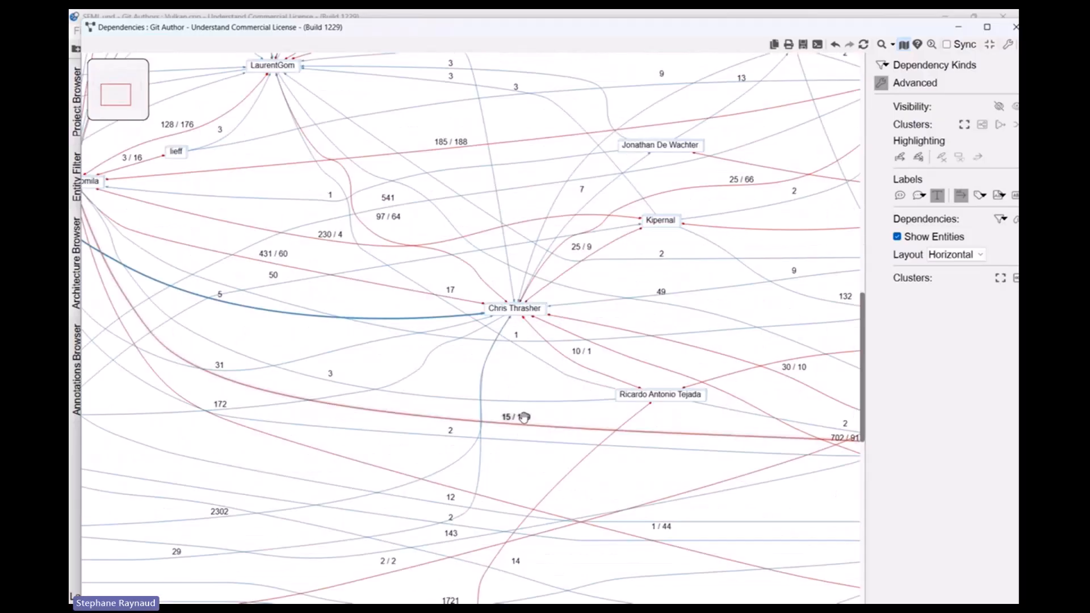
drag(508, 372, 470, 346)
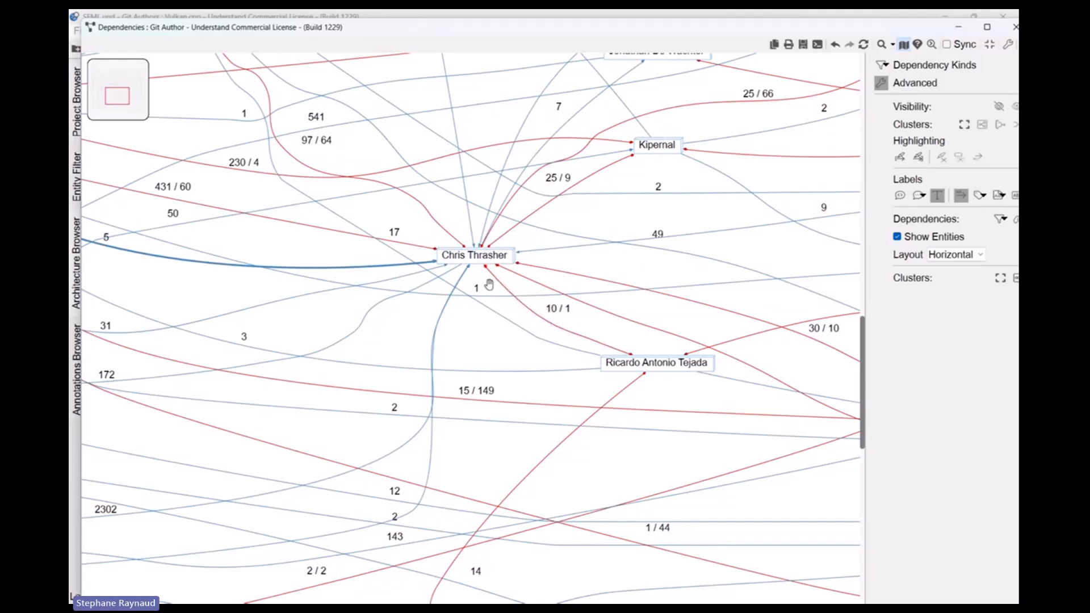
scroll(480, 327, down, 5)
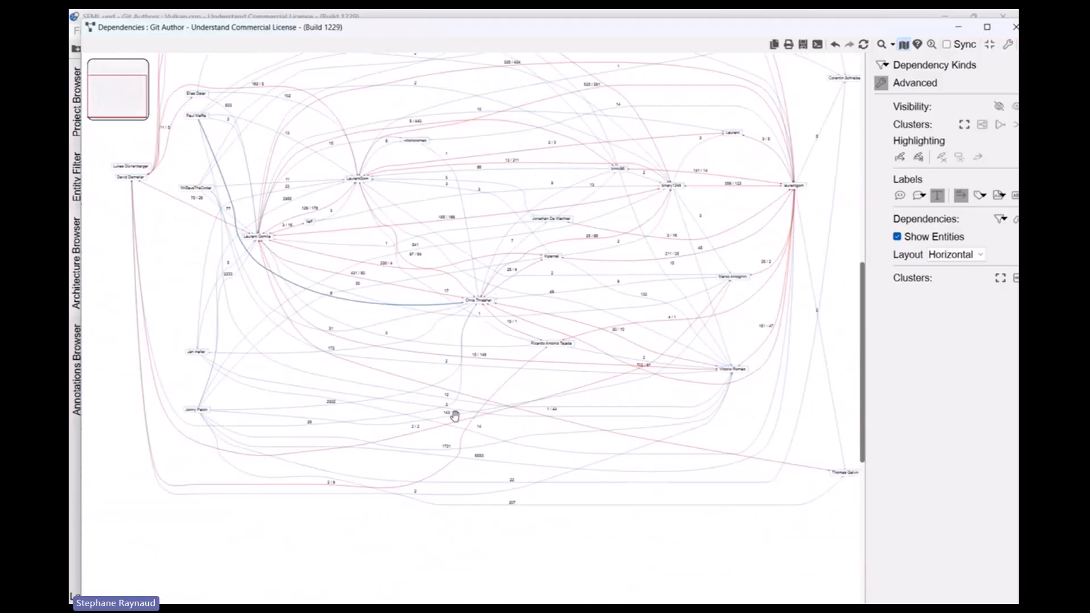
mouse_move(467, 412)
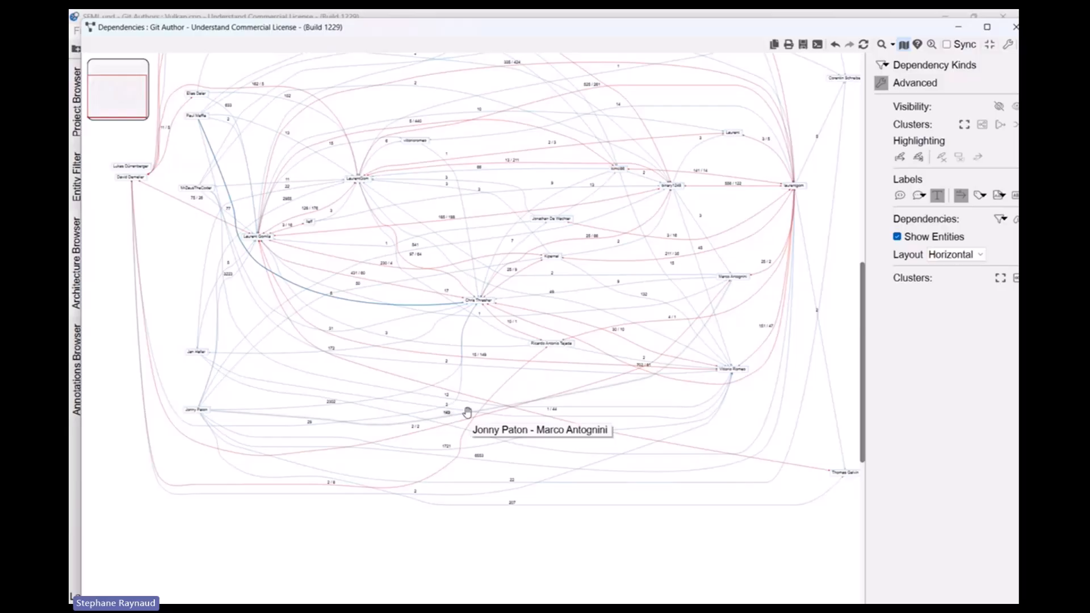
mouse_move(456, 306)
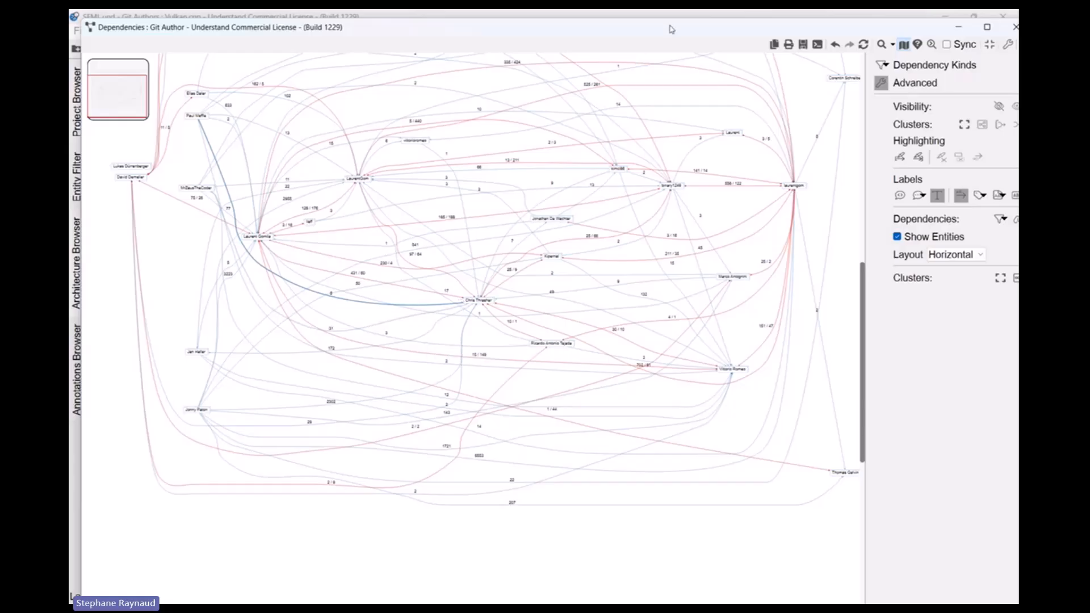
drag(670, 28, 593, 86)
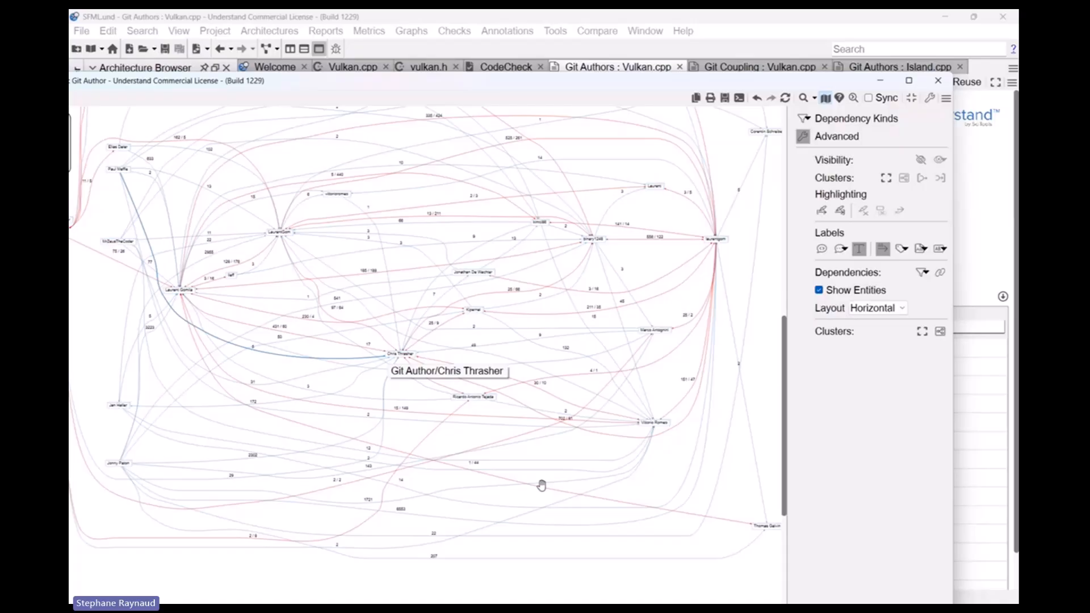
click(938, 80)
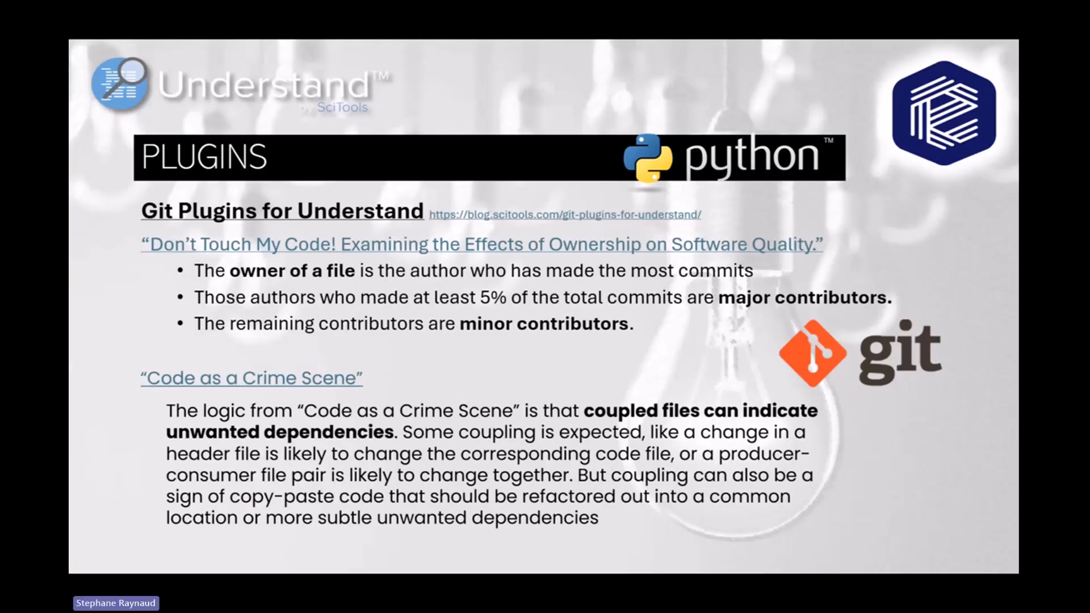
key(Right)
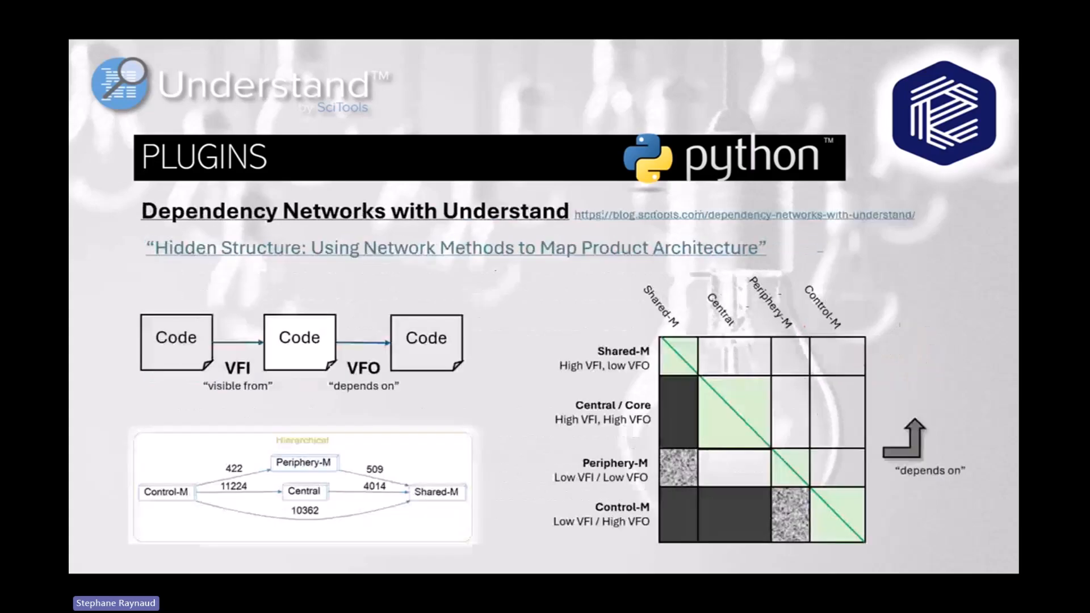